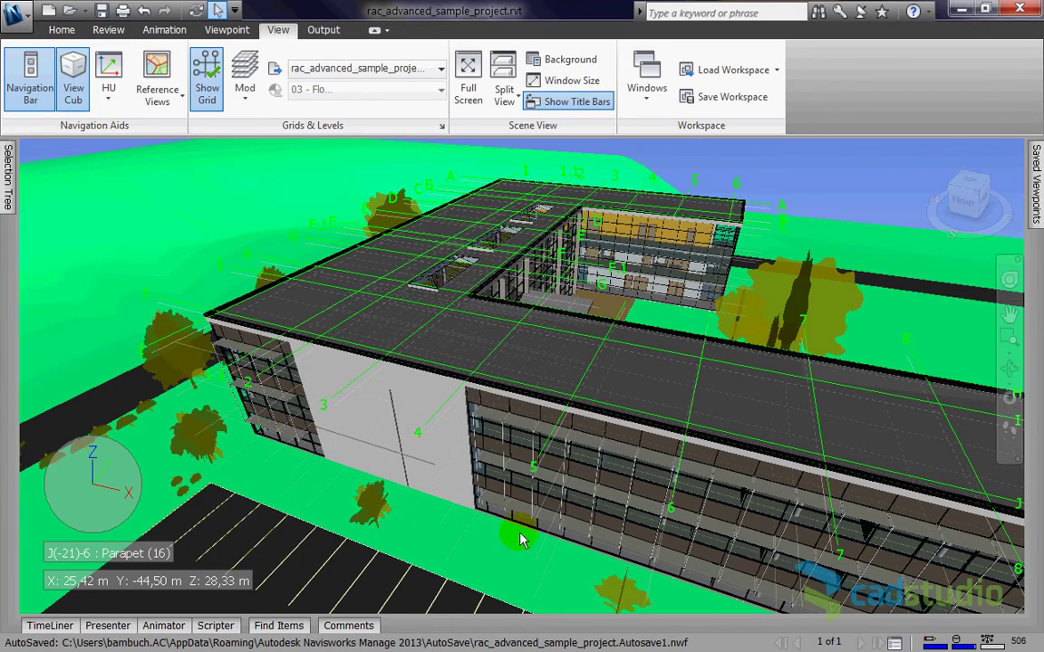
Orbit the gridded rac_advanced_sample_project model down to a lower, frontal angle
shift+middle_drag(521, 544, 503, 503)
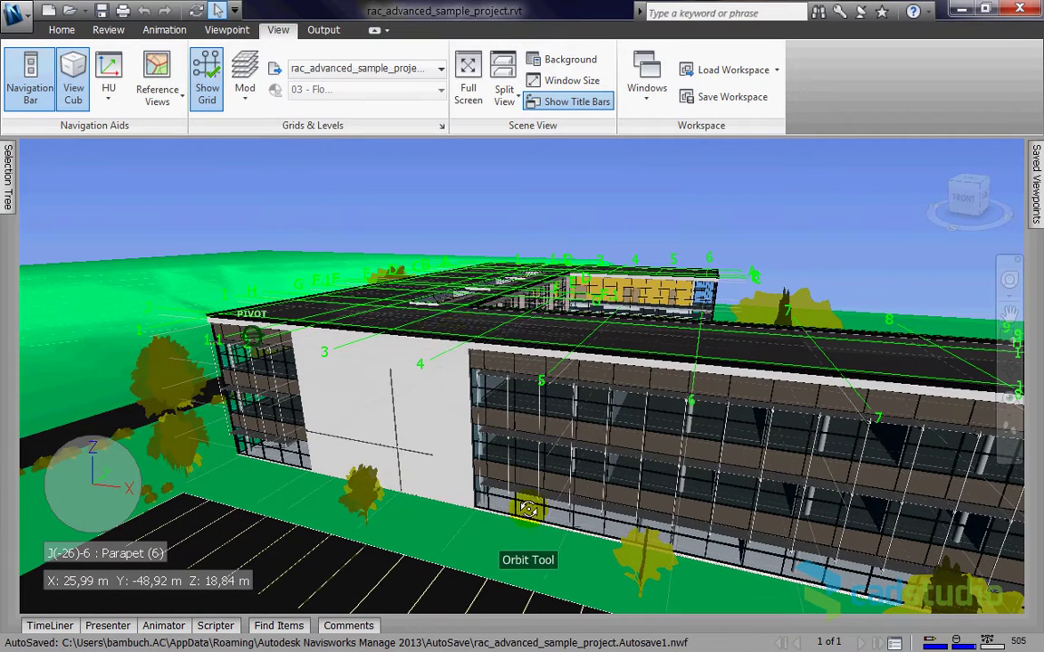
Keep the grid lines shown and orbit up over the roof and courtyard at Parapet level
click(208, 102)
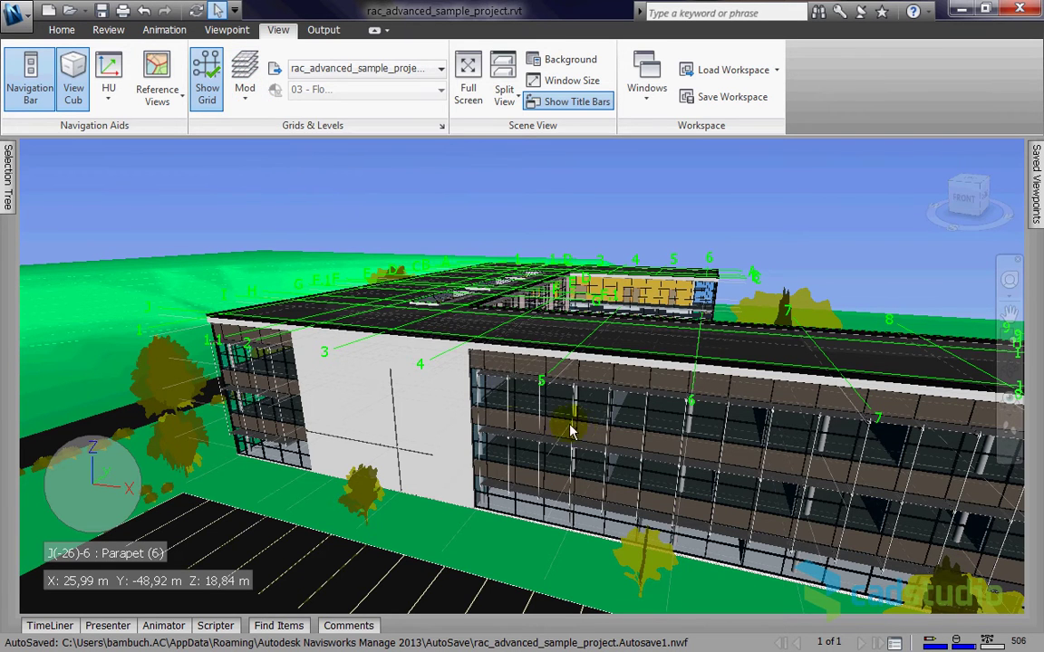
mouse_move(625, 453)
shift+middle_down()
mouse_move(589, 421)
mouse_move(594, 365)
mouse_move(603, 452)
mouse_move(617, 466)
shift+middle_up()
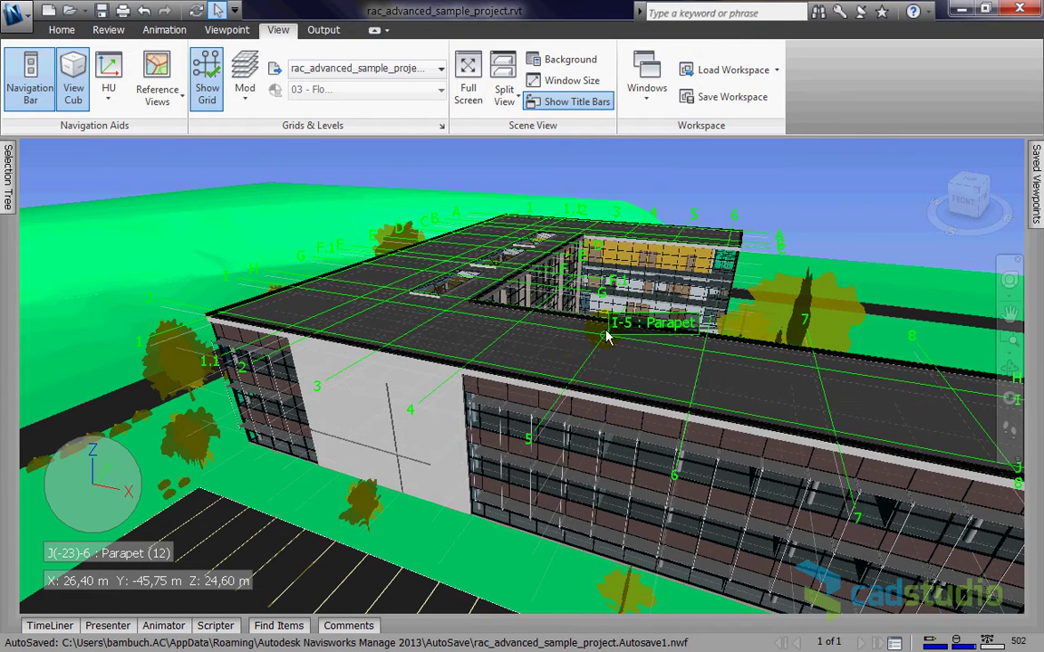
Switch the camera projection to Orthographic
click(226, 29)
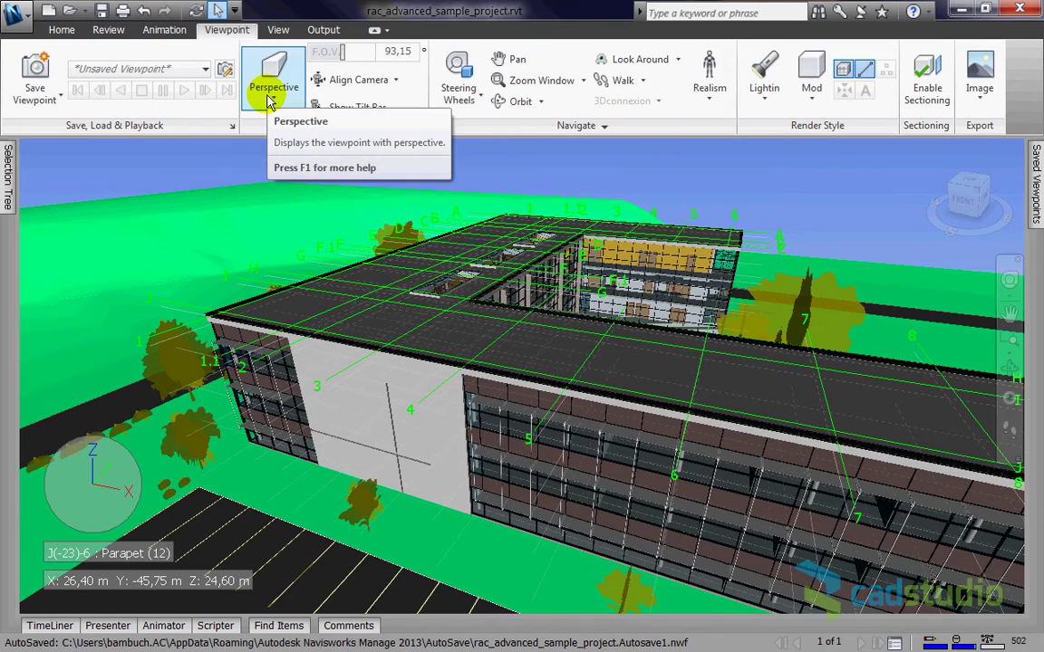
click(269, 98)
click(290, 168)
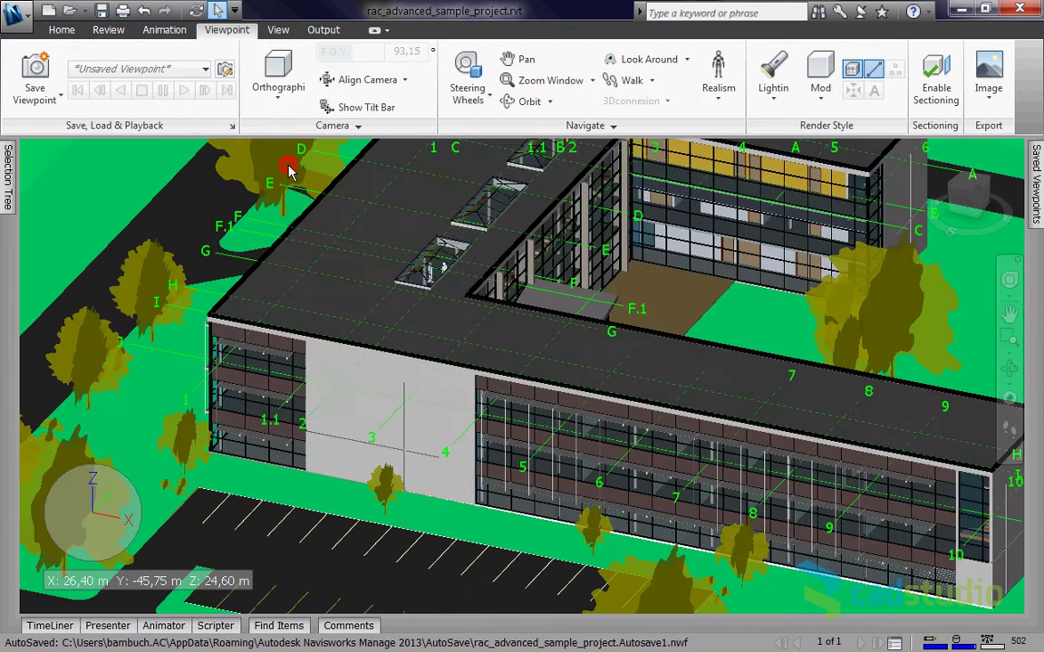
View the site from ViewCube TOP, pick a floor, zoom in, then orbit to a tilted aerial view
click(954, 177)
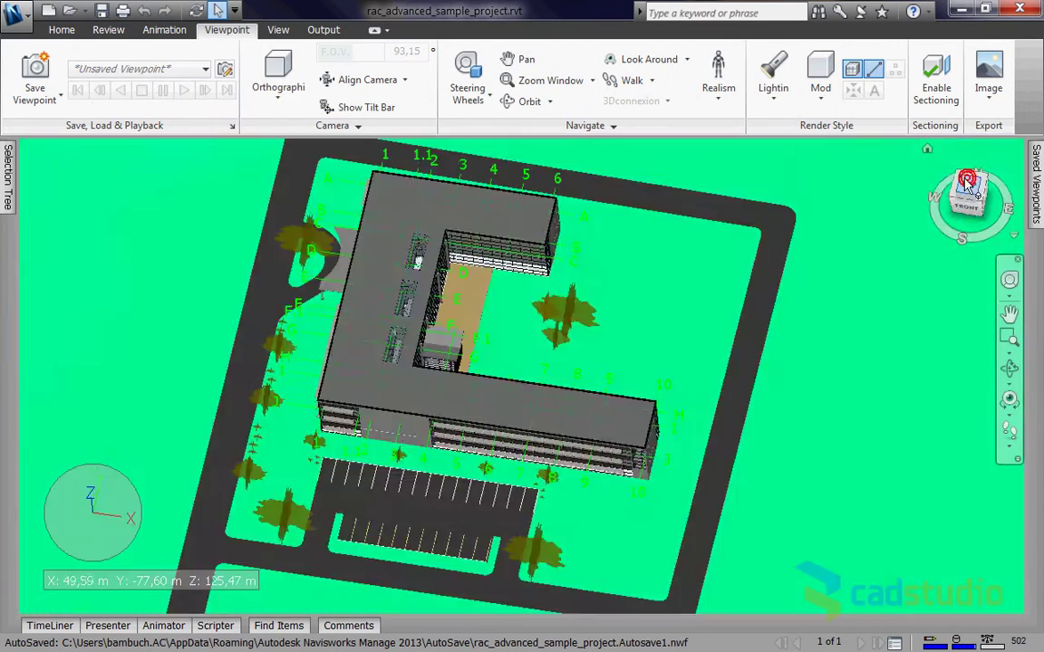
click(540, 333)
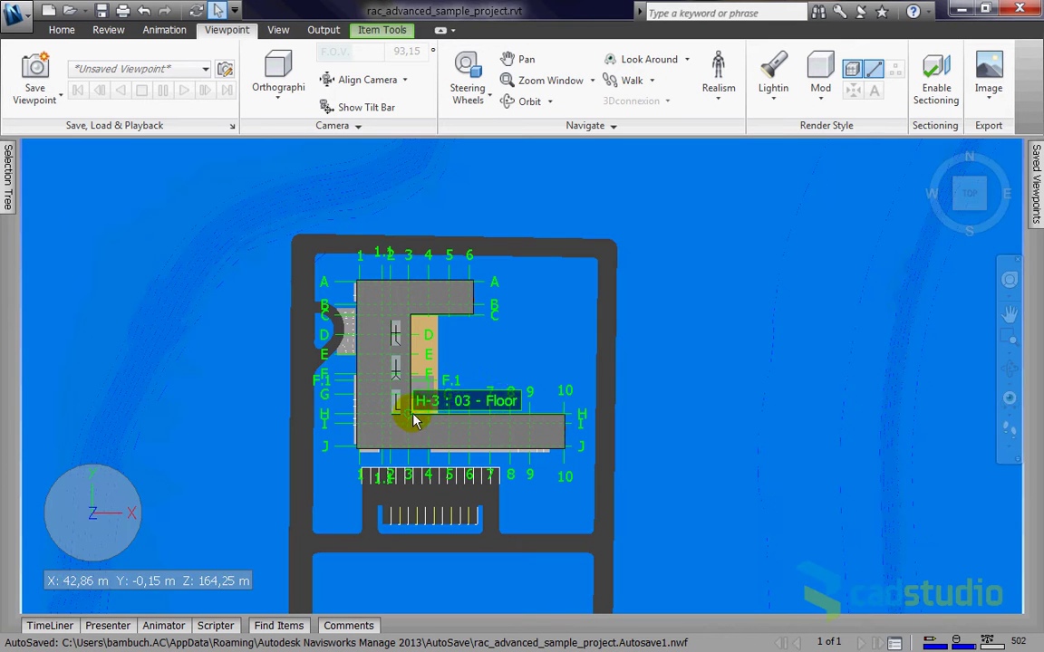
scroll(413, 415, up, 2)
scroll(414, 415, up, 1)
scroll(413, 415, up, 1)
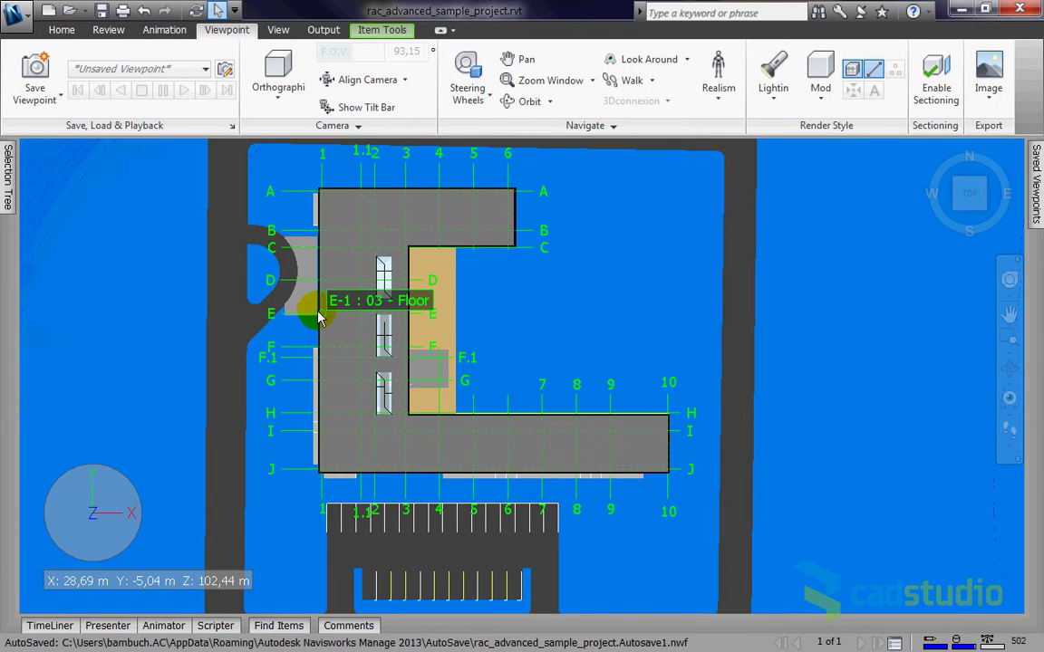
shift+middle_drag(529, 399, 426, 331)
Clear the floor selection and set the camera back to Perspective
click(733, 168)
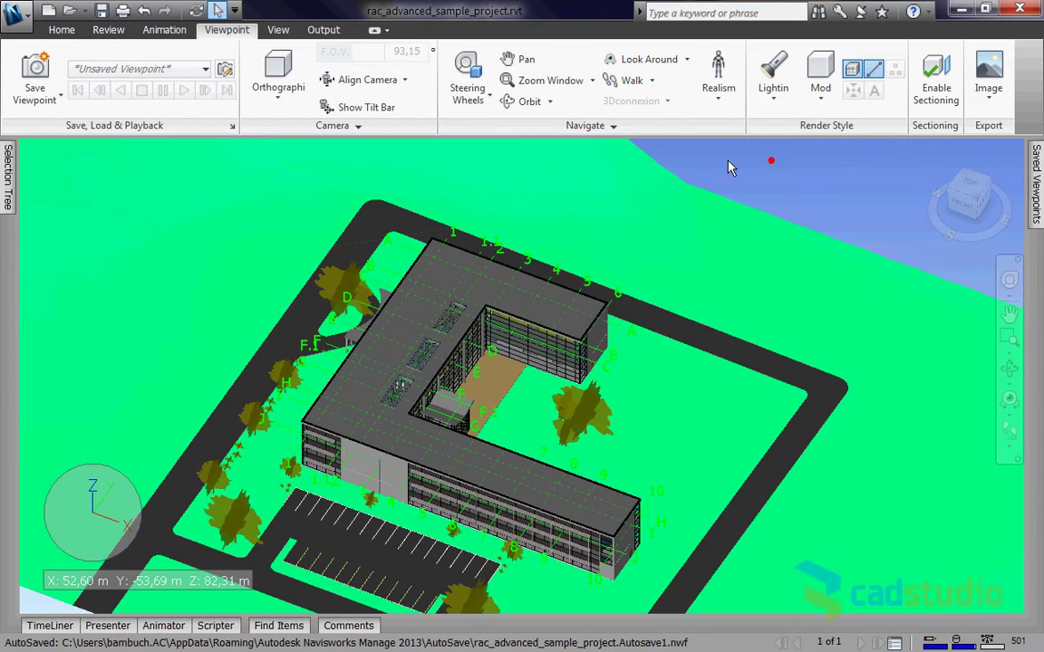
click(275, 74)
click(282, 126)
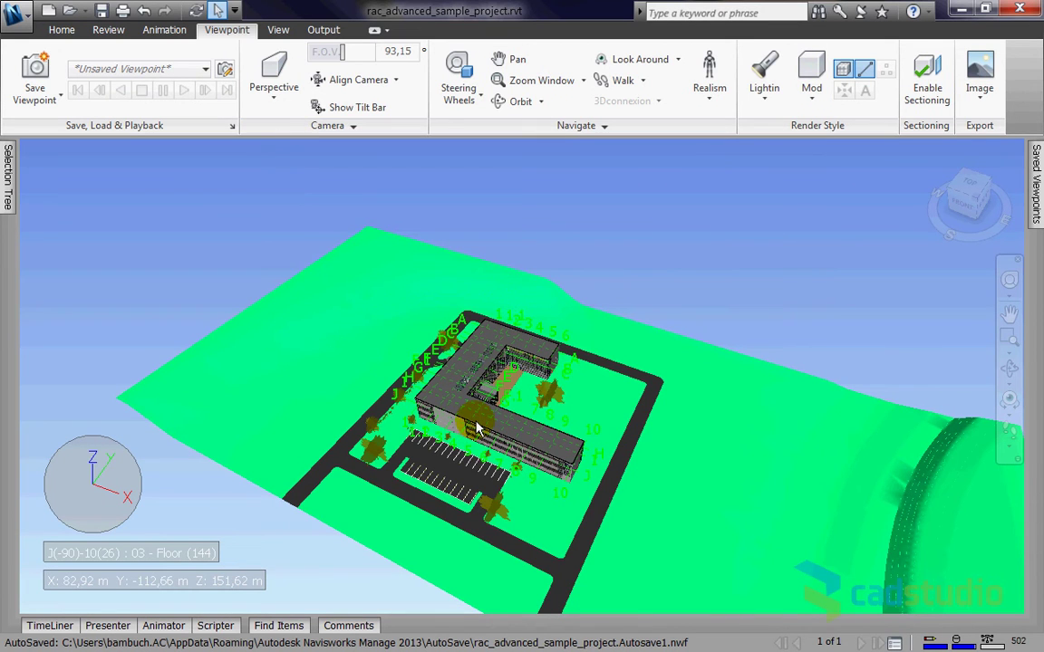
Zoom in close over the gridded roof and orbit to a slightly lower angle
scroll(452, 417, up, 2)
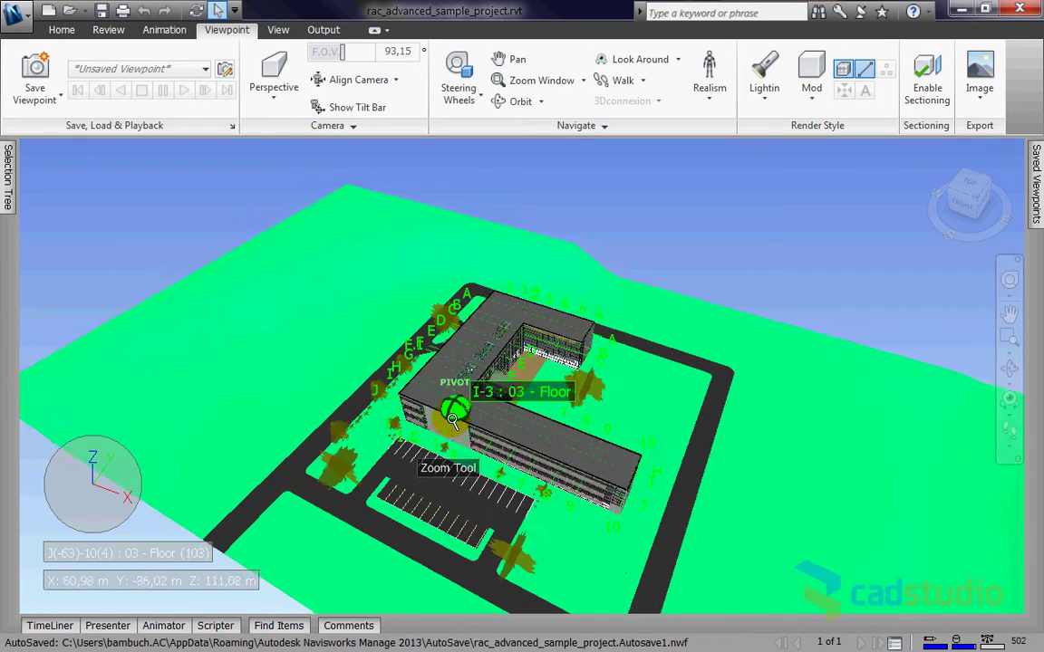
scroll(453, 419, up, 1)
scroll(455, 422, up, 2)
scroll(458, 430, up, 2)
scroll(460, 438, up, 1)
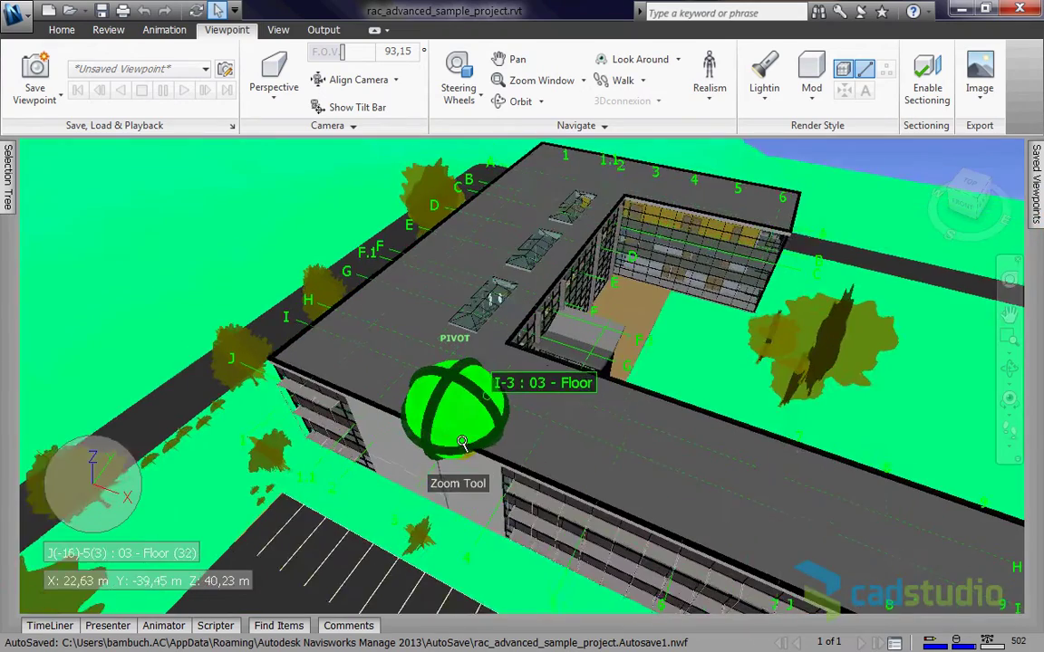
scroll(461, 441, up, 1)
shift+middle_drag(485, 454, 554, 462)
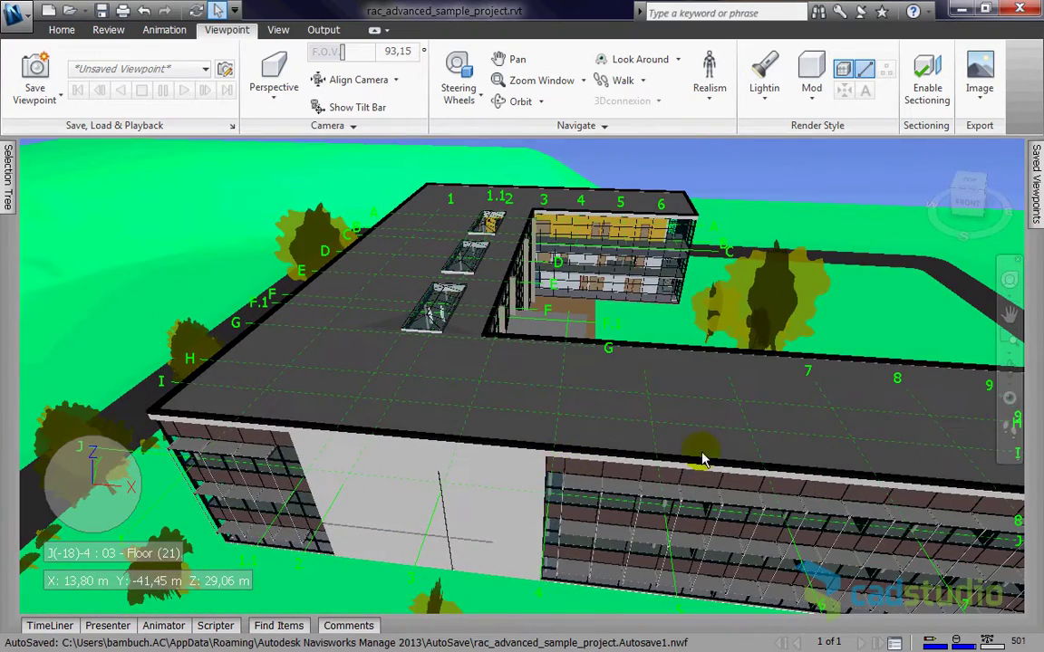
click(538, 159)
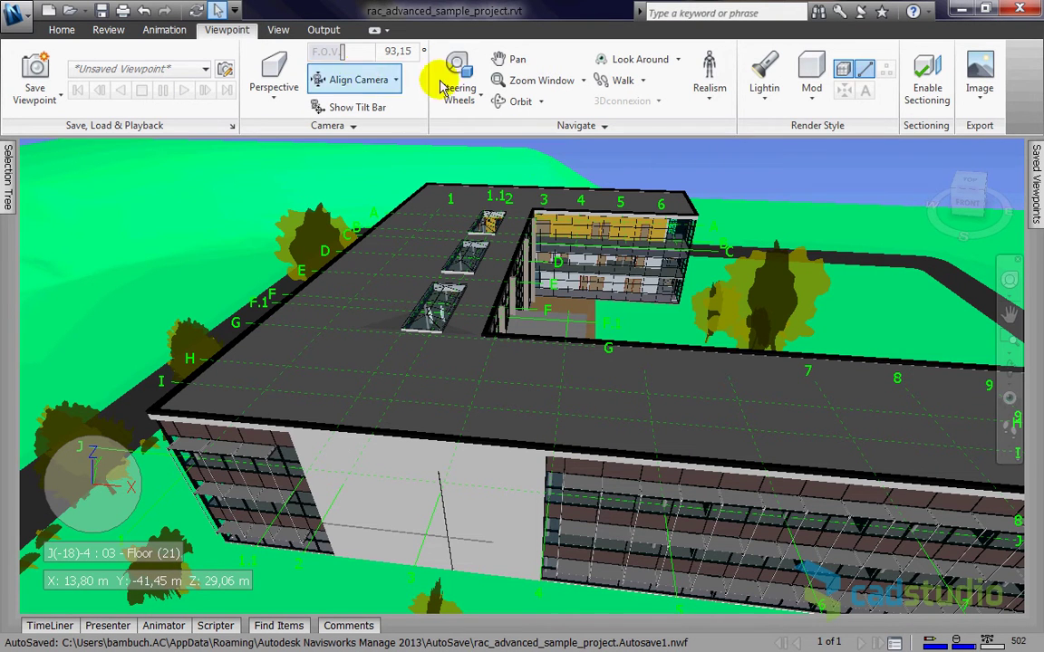
Go to the saved Revize viewpoint and walk forward, turning left through the atrium
click(1036, 181)
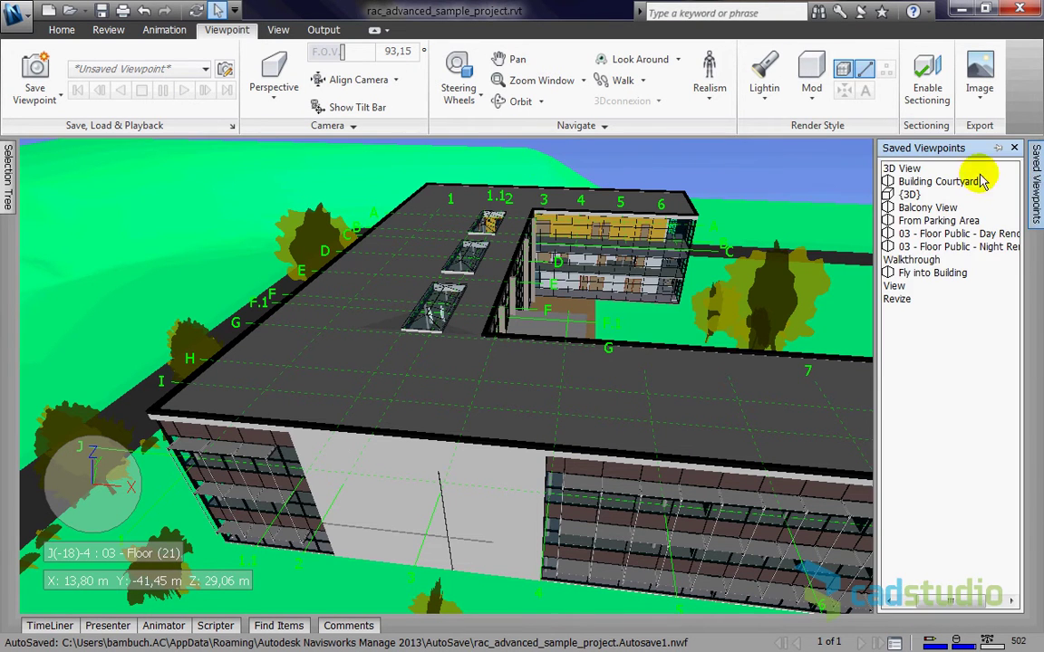
click(896, 299)
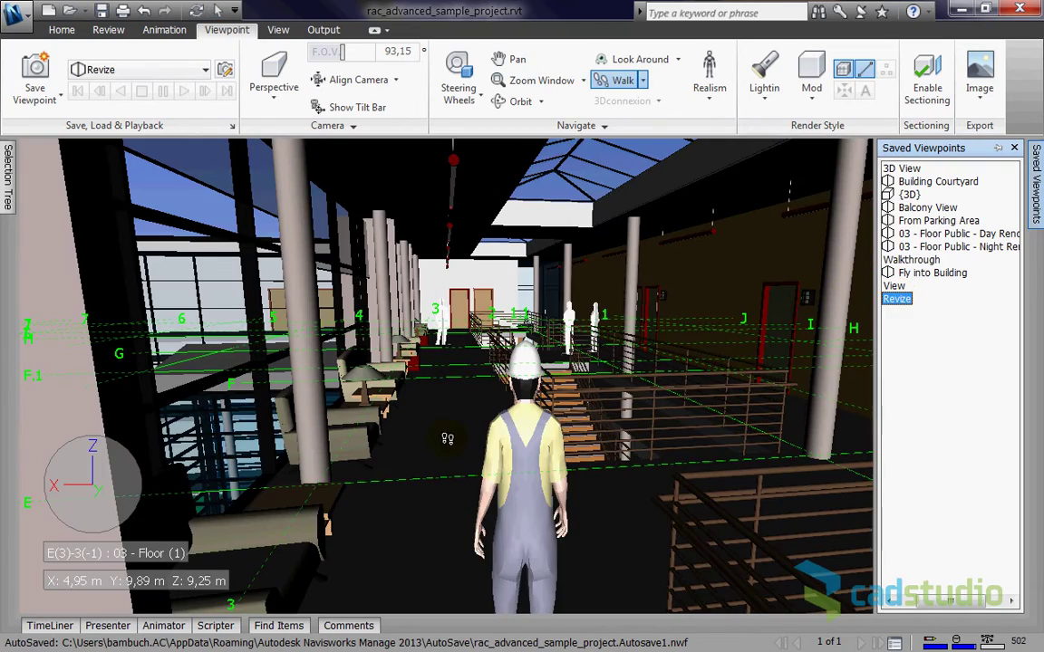
drag(499, 465, 421, 437)
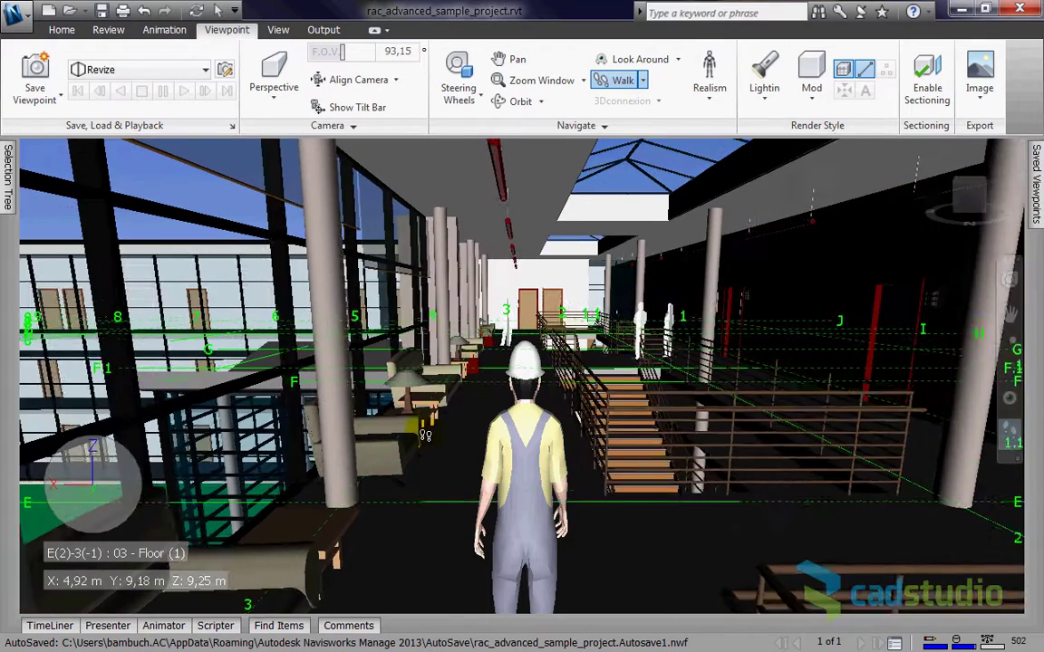
drag(420, 437, 398, 435)
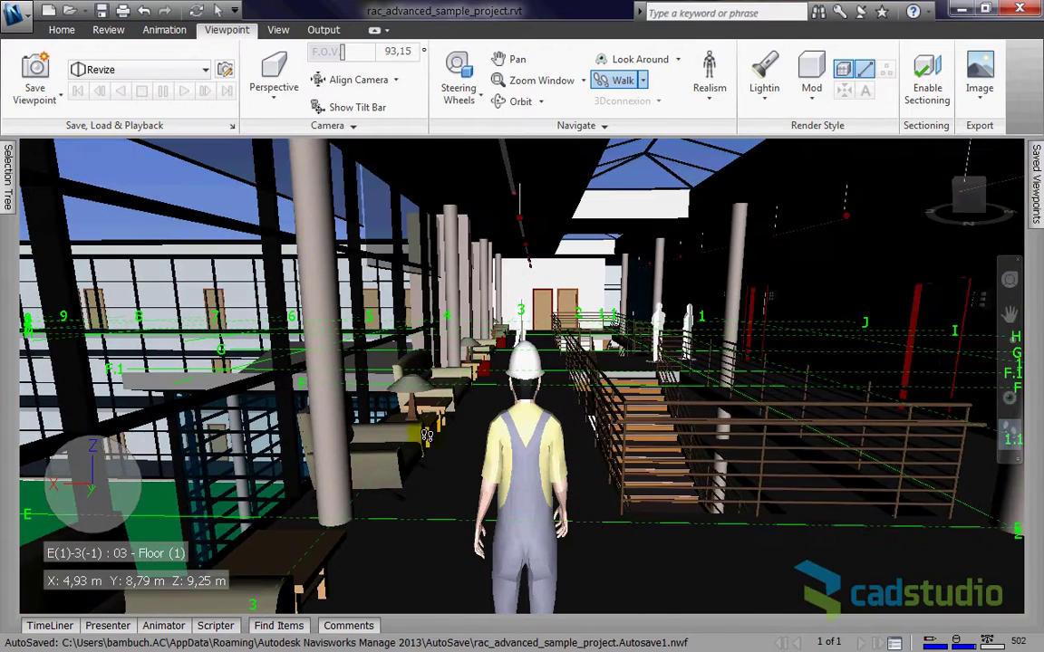
Try Grids mode Above and Below, Above, and Below, then settle on All and walk forward
click(275, 31)
click(244, 91)
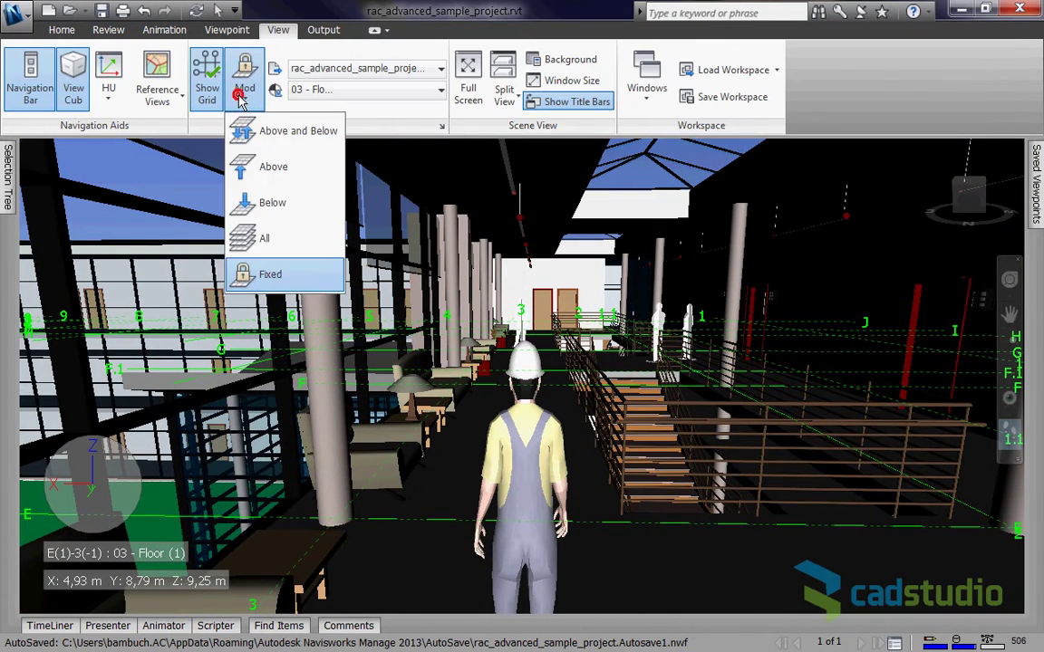
click(259, 136)
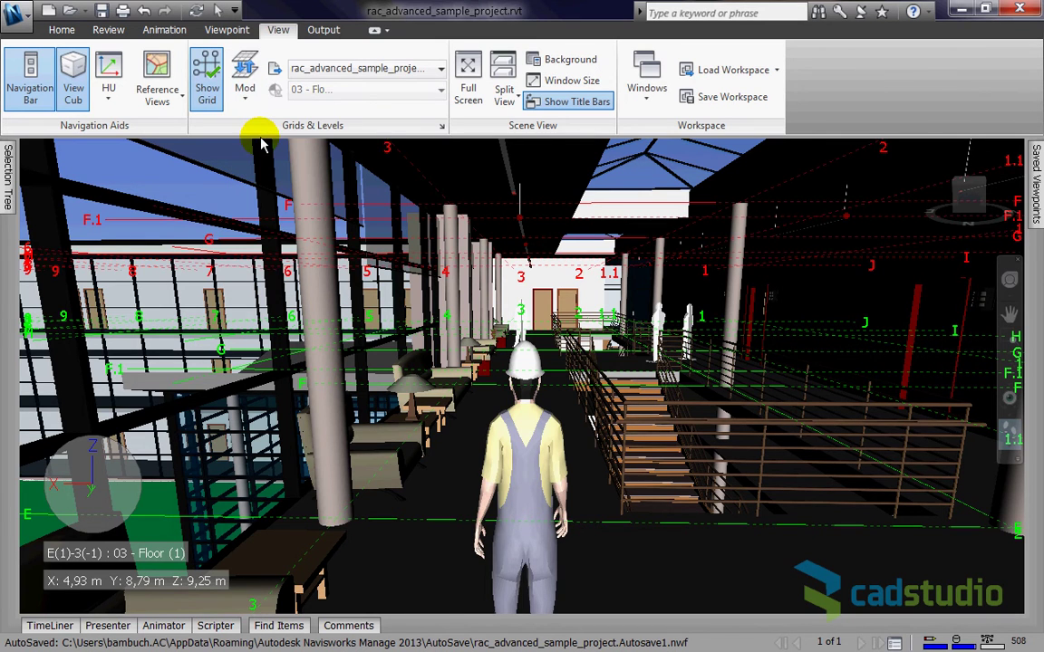
click(246, 90)
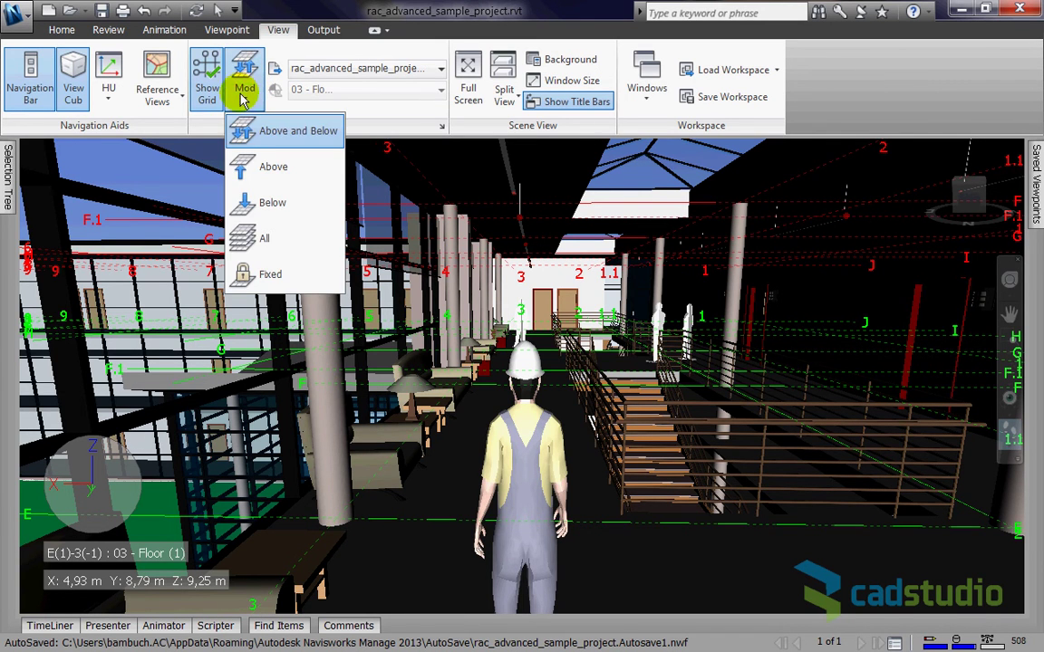
click(259, 166)
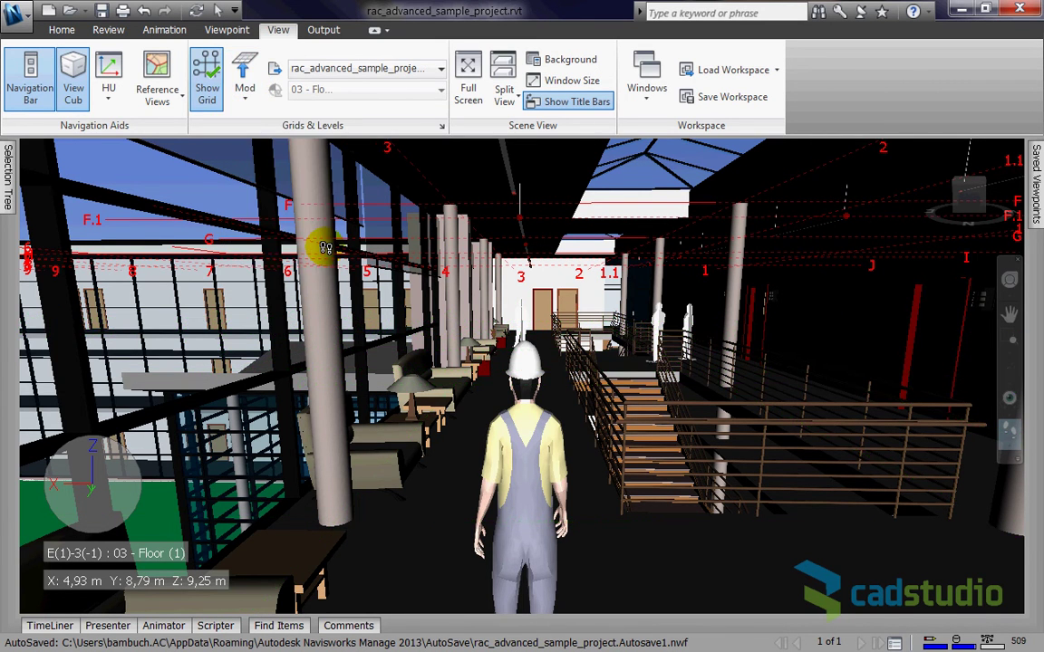
click(242, 102)
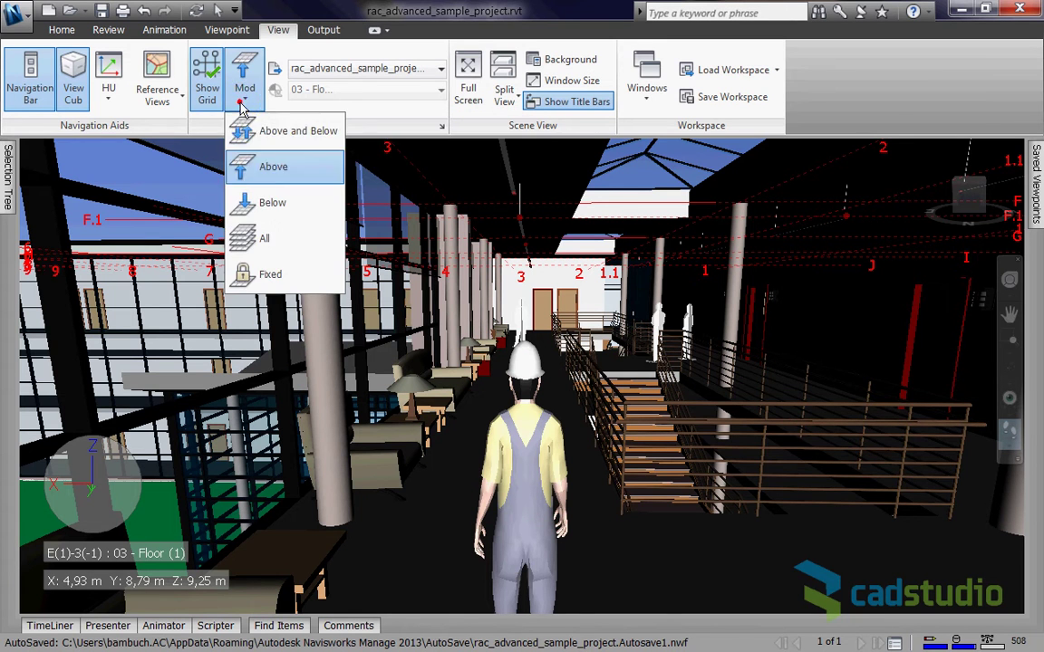
click(268, 203)
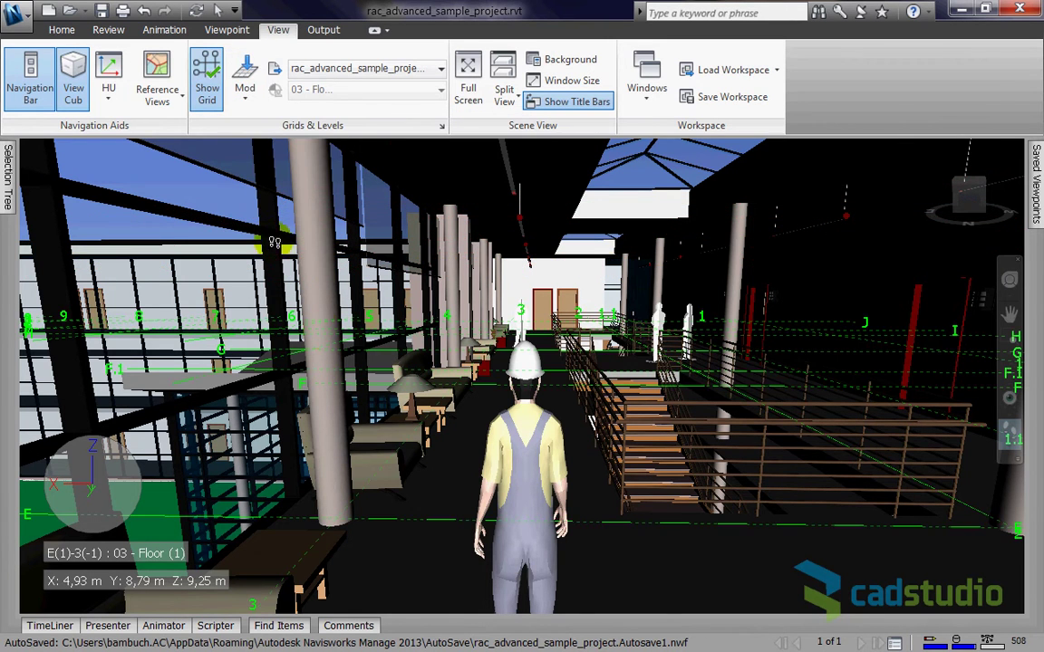
click(244, 95)
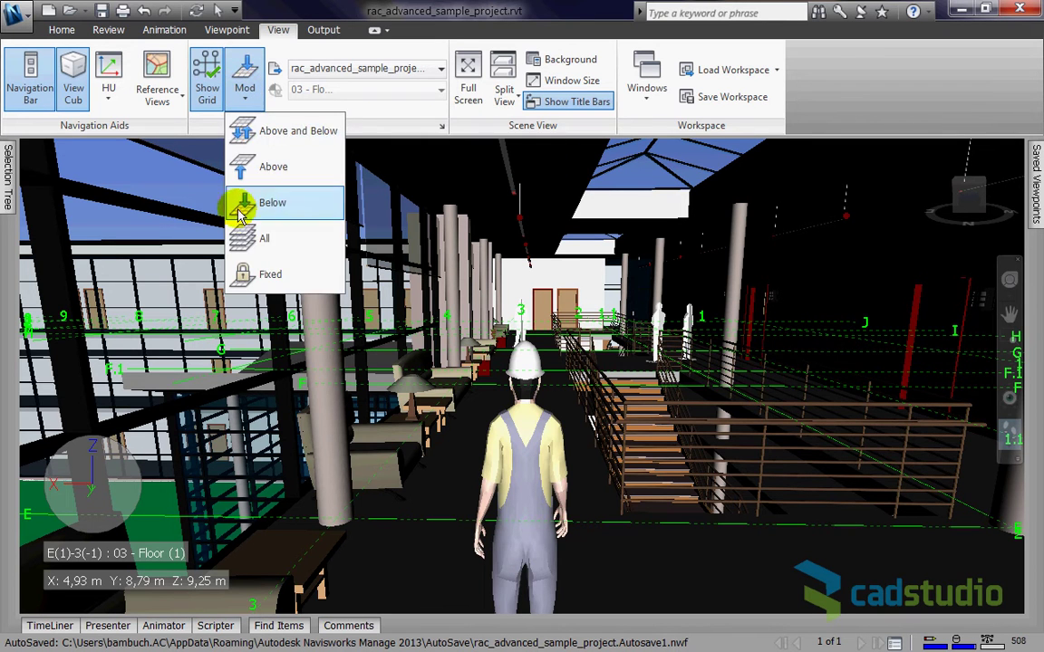
click(258, 241)
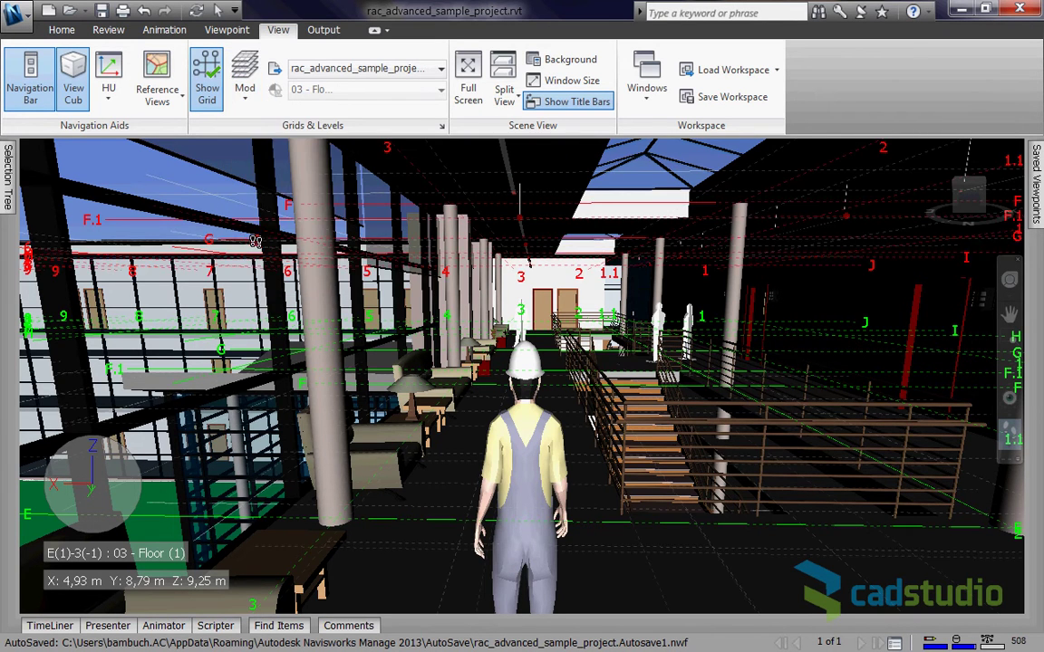
mouse_move(526, 404)
mouse_down()
mouse_move(564, 417)
mouse_move(397, 426)
mouse_move(378, 472)
mouse_up()
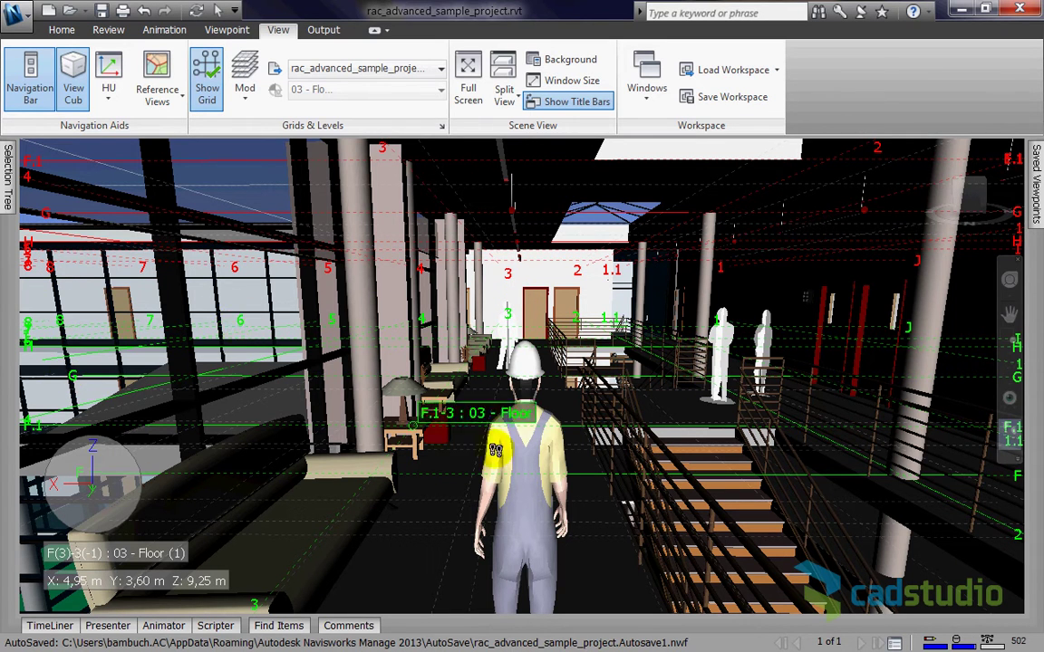
Walk forward across the upper floor past the open stairwell toward the yellow wall
drag(601, 474, 552, 448)
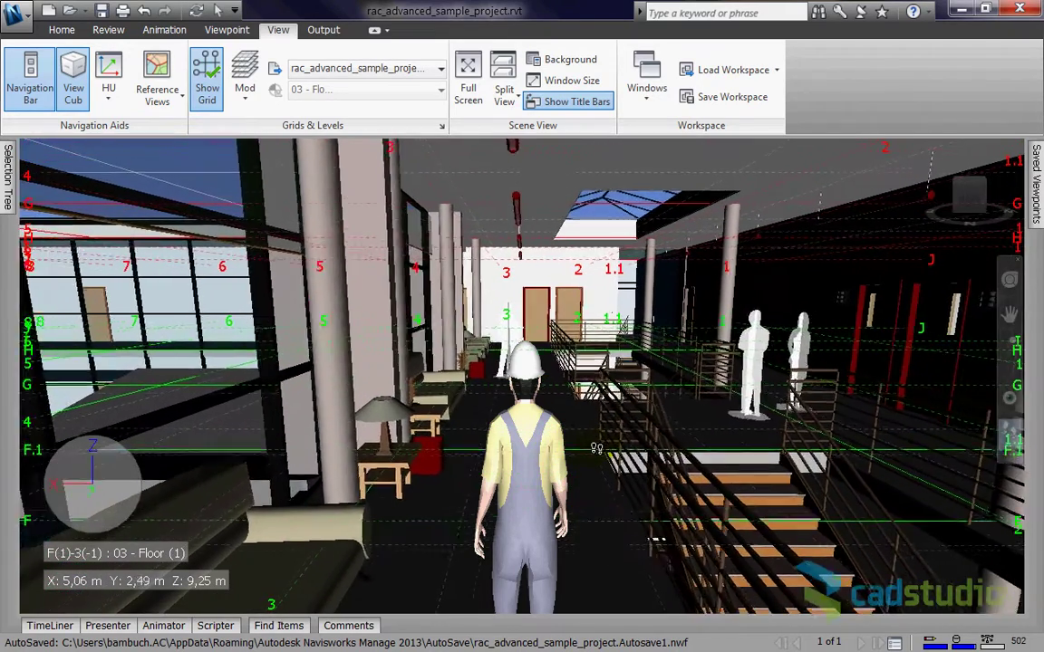
drag(551, 448, 641, 439)
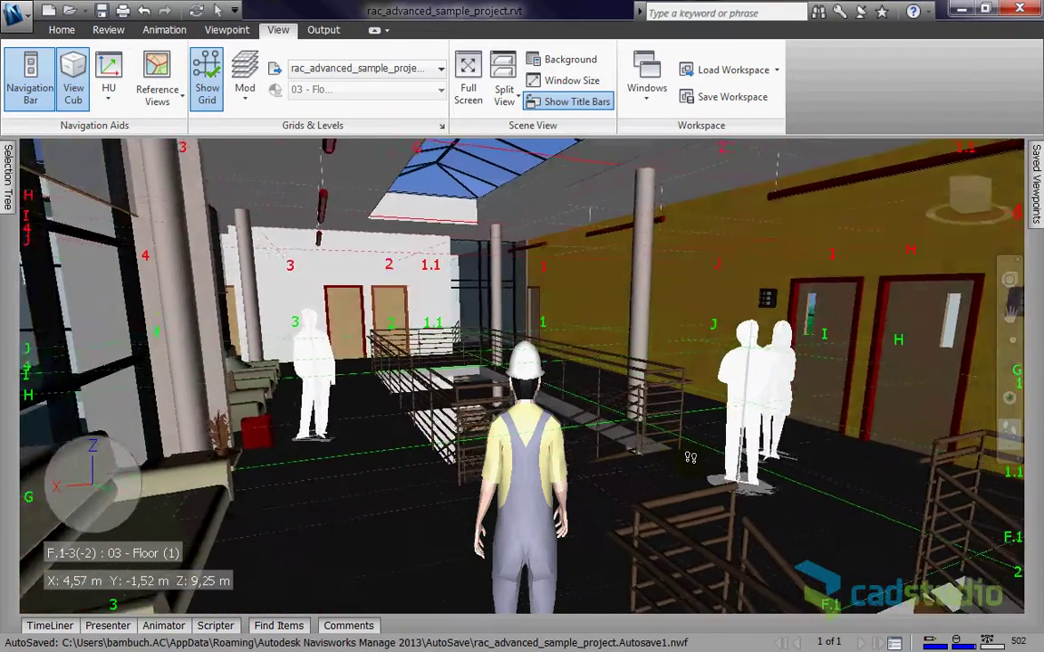
drag(641, 439, 640, 437)
Change the grid display mode and walk on to the yellow corridor wall
click(234, 99)
click(271, 138)
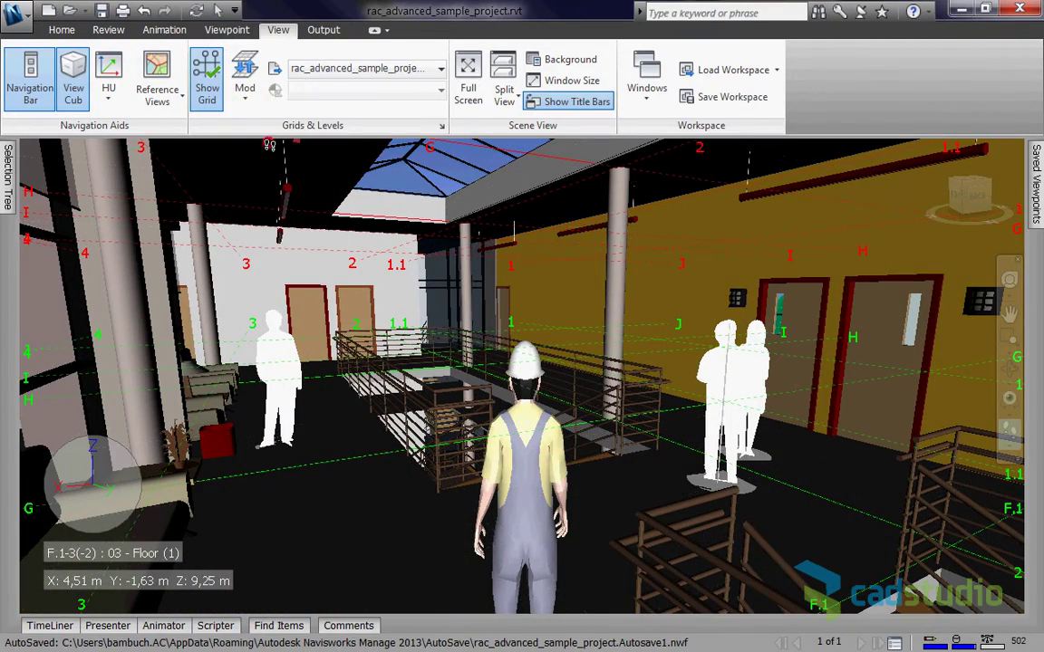
mouse_move(488, 556)
mouse_down()
mouse_move(697, 512)
mouse_move(672, 501)
mouse_up()
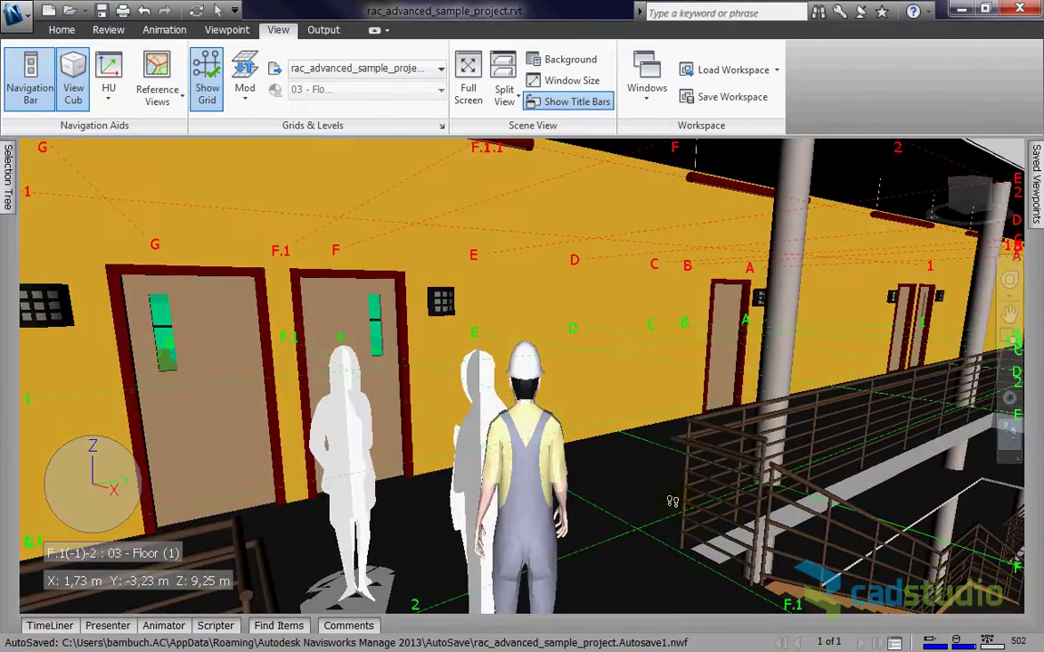
Toggle Show Grid off and back on, step along the corridor, and check the grid models list
click(205, 80)
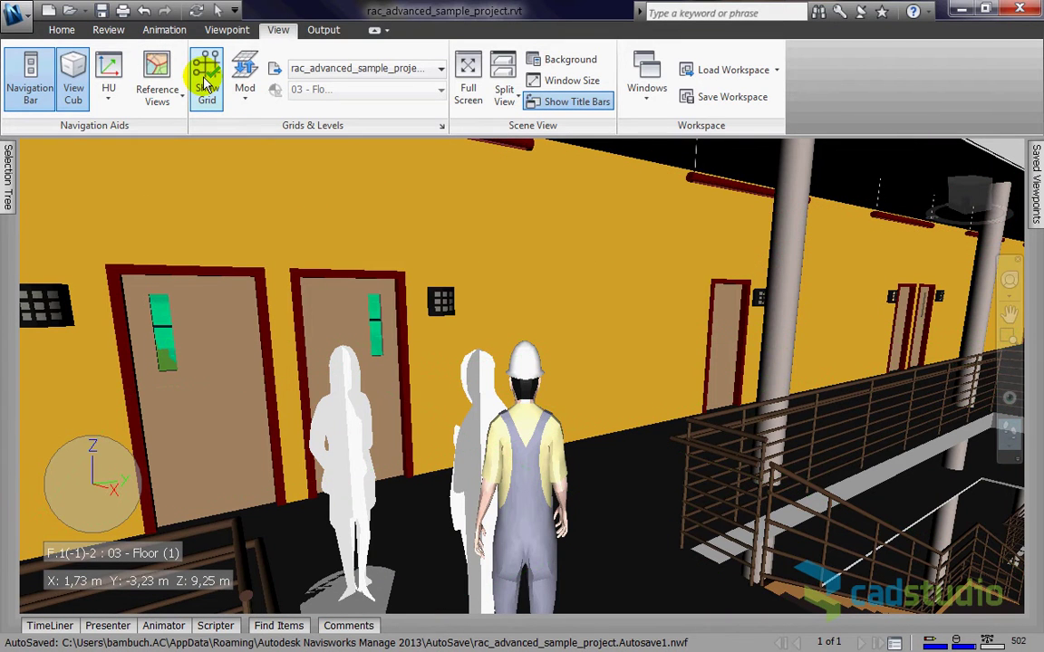
click(205, 79)
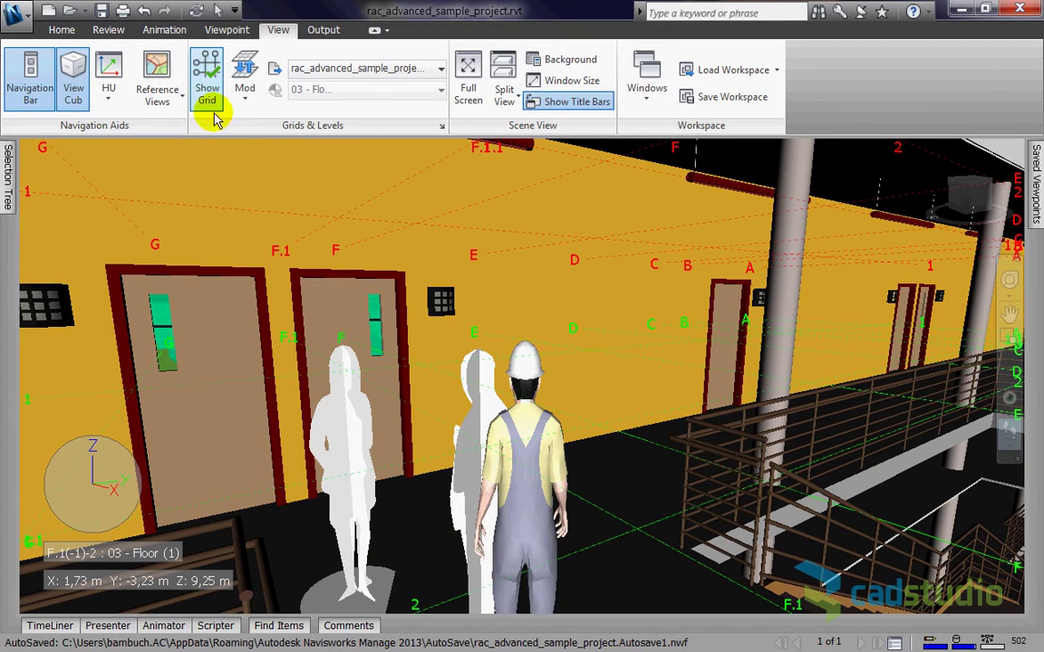
drag(543, 467, 594, 445)
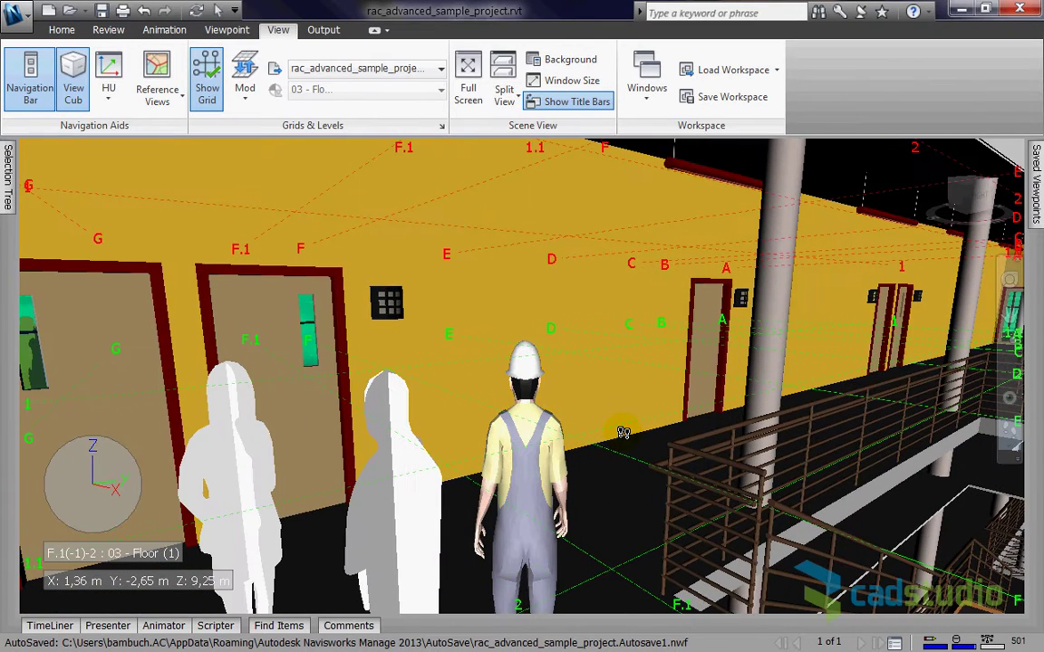
click(438, 69)
click(434, 73)
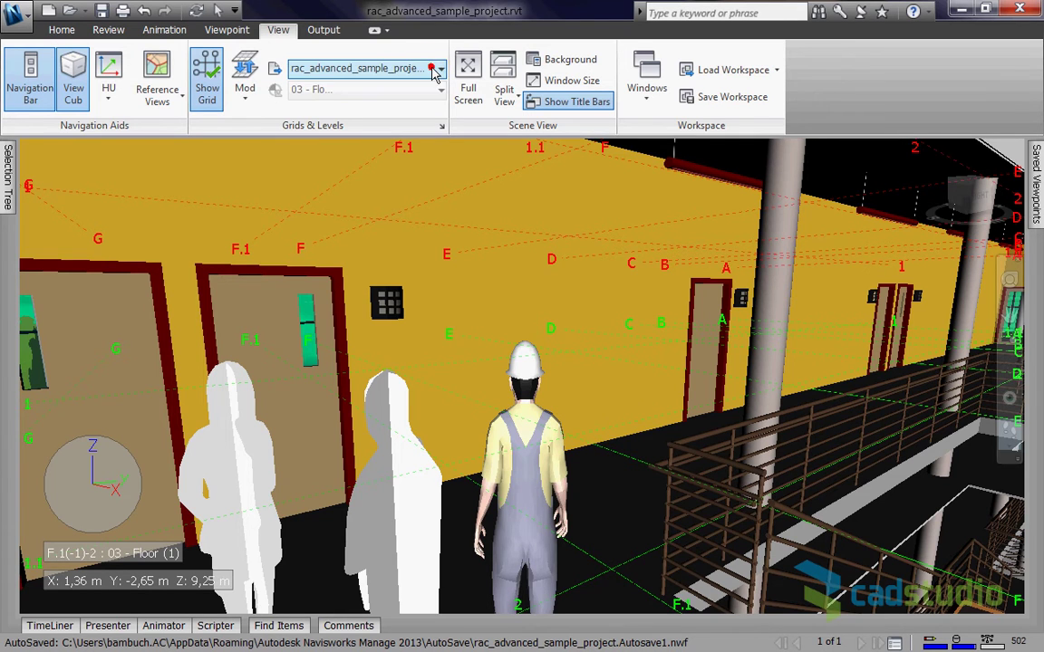
Set grid mode to Fixed, showing 02 - Floor and then 01 - Entry Level
click(245, 91)
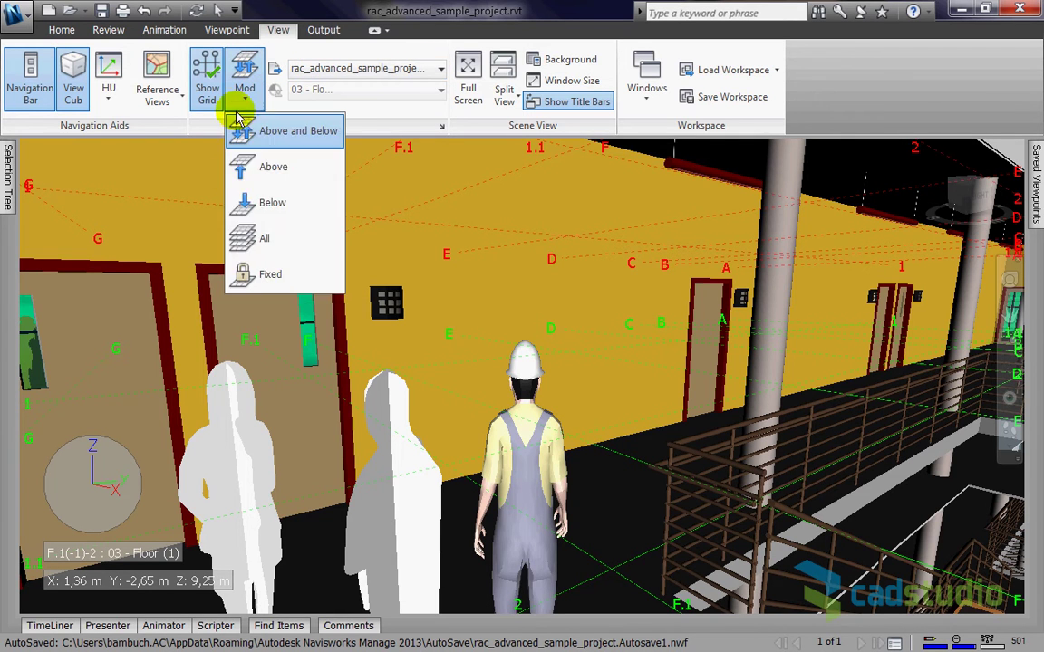
click(261, 273)
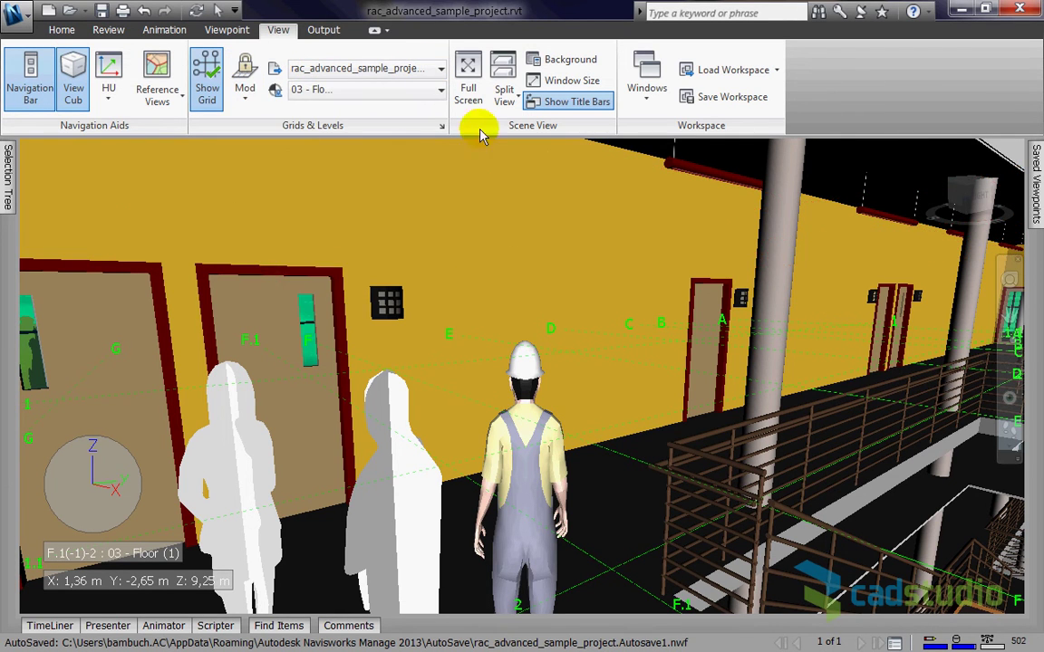
click(433, 90)
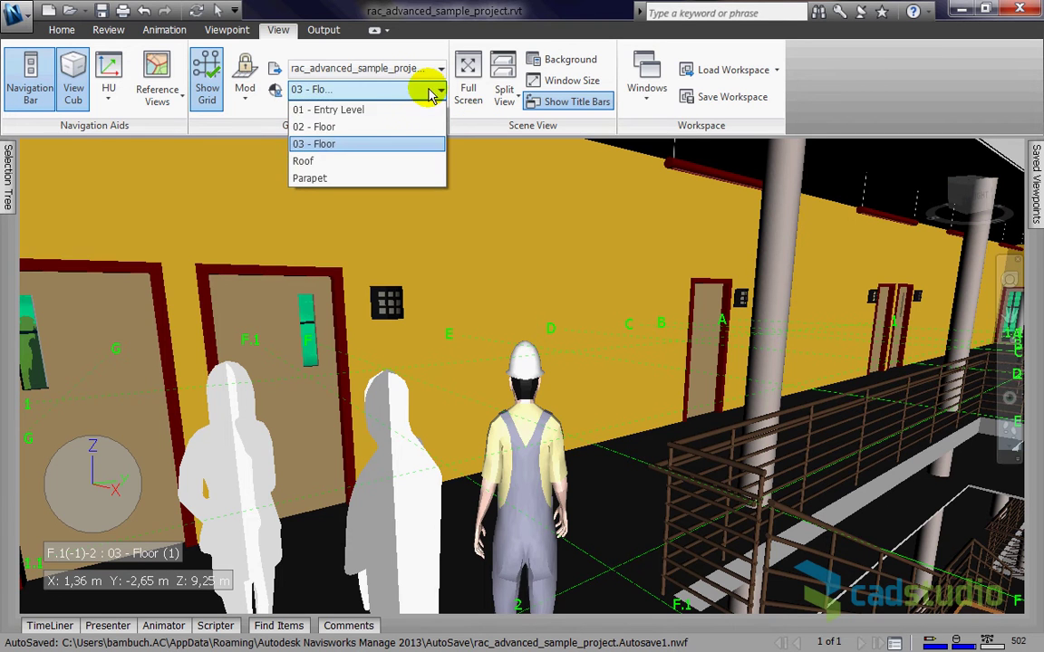
click(319, 128)
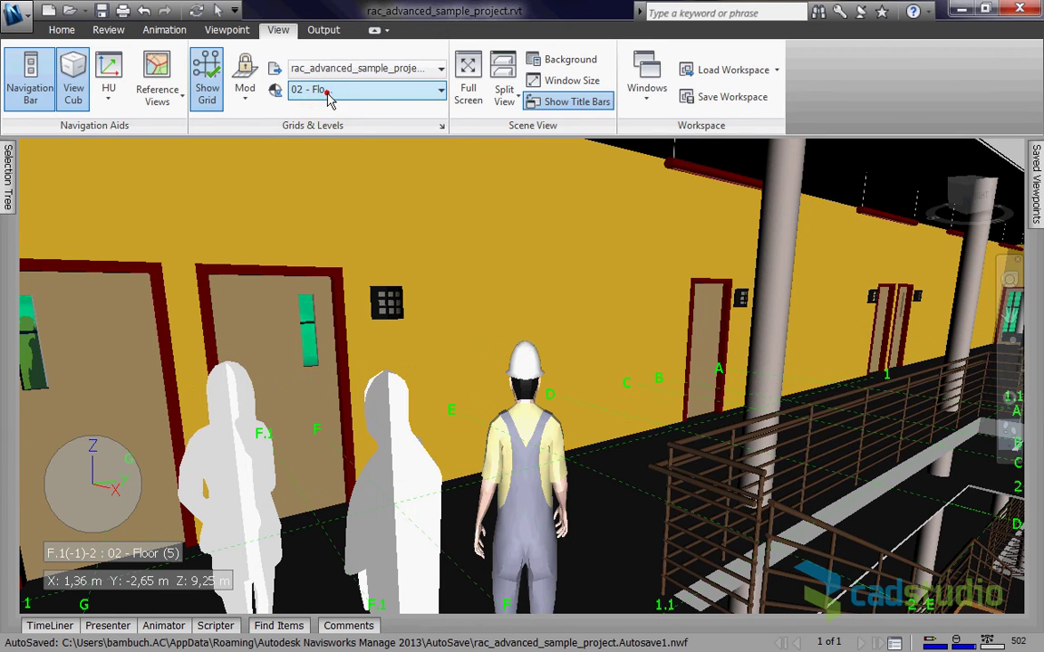
click(326, 91)
click(323, 110)
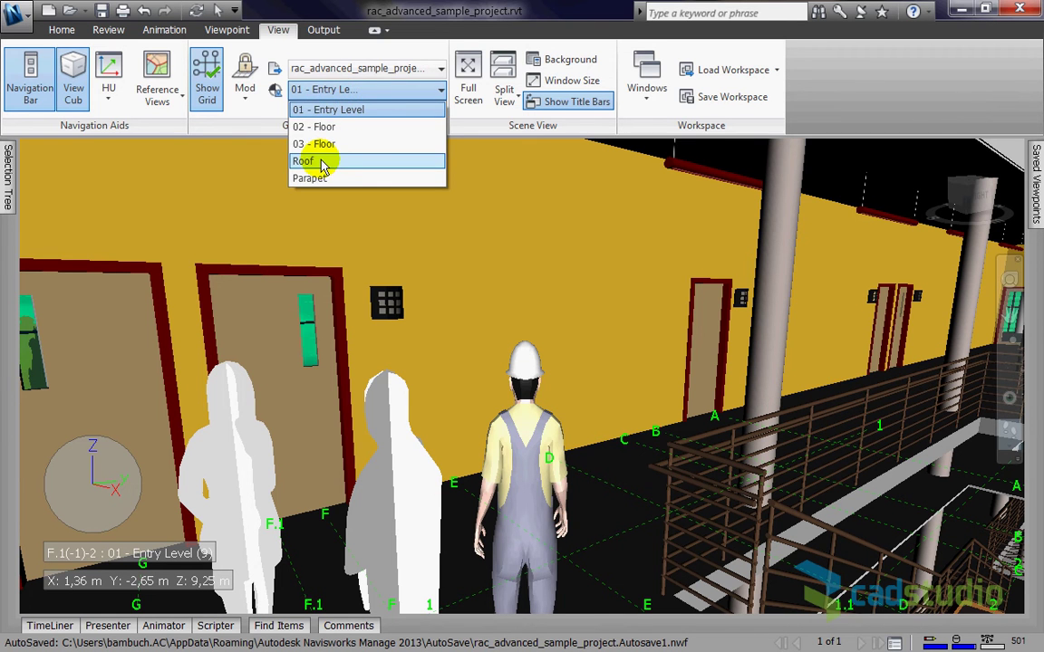
Switch grid mode back to Above and Below and step sideways along the corridor
click(253, 81)
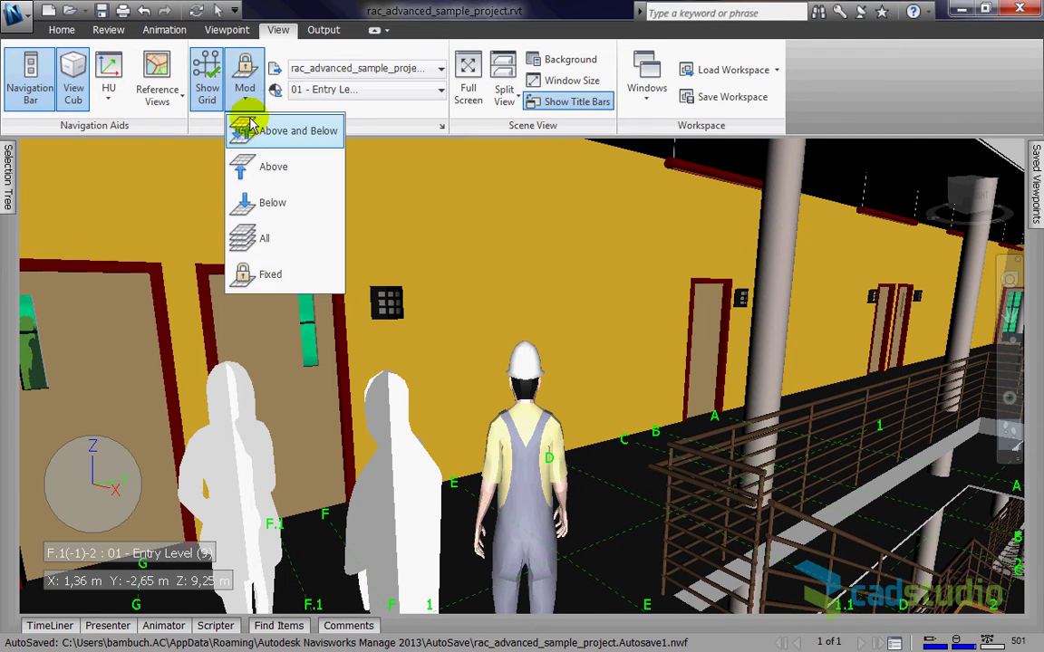
click(253, 128)
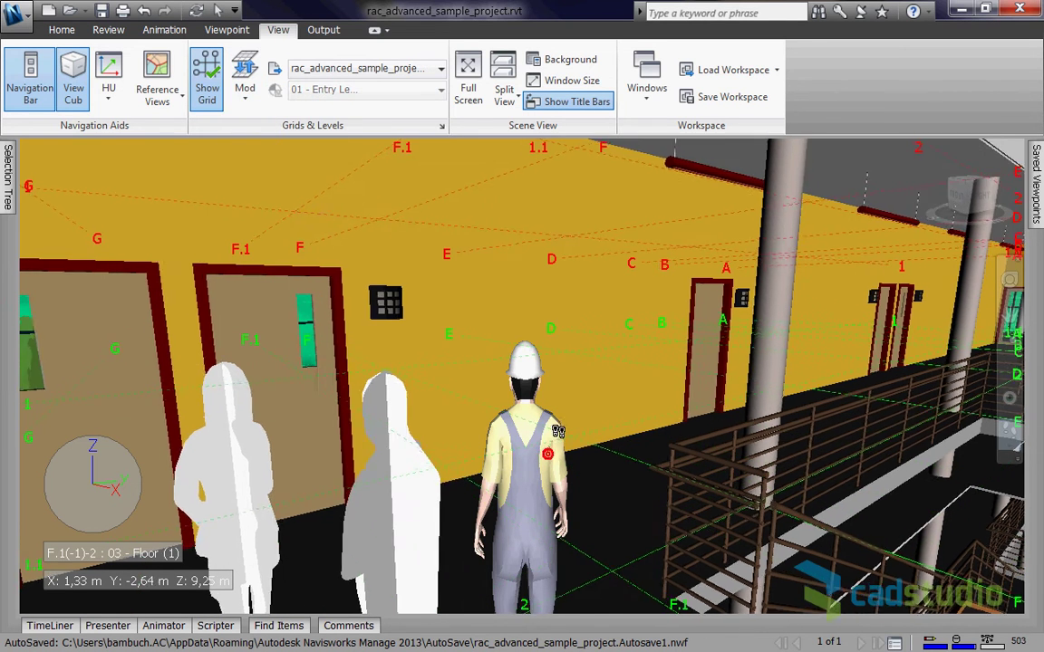
middle_drag(390, 195, 447, 216)
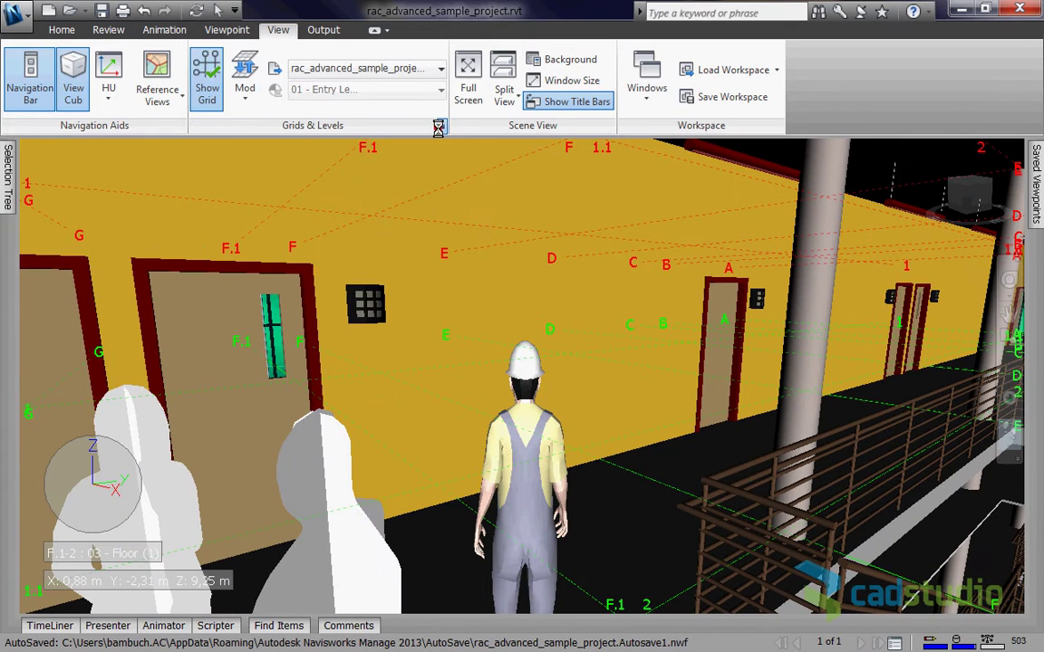
click(441, 126)
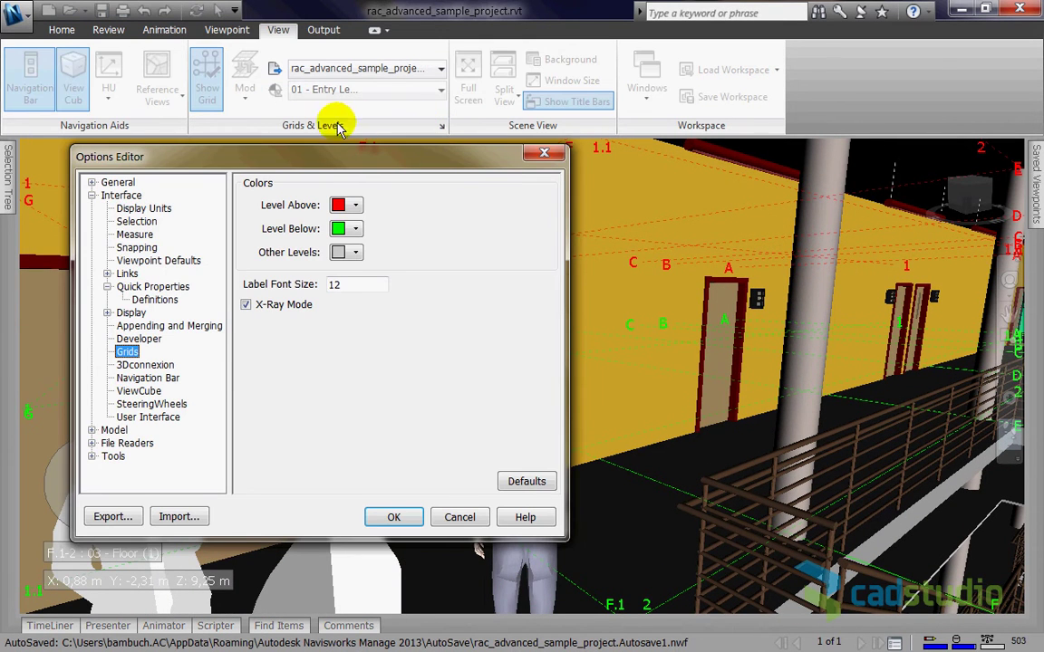
click(355, 229)
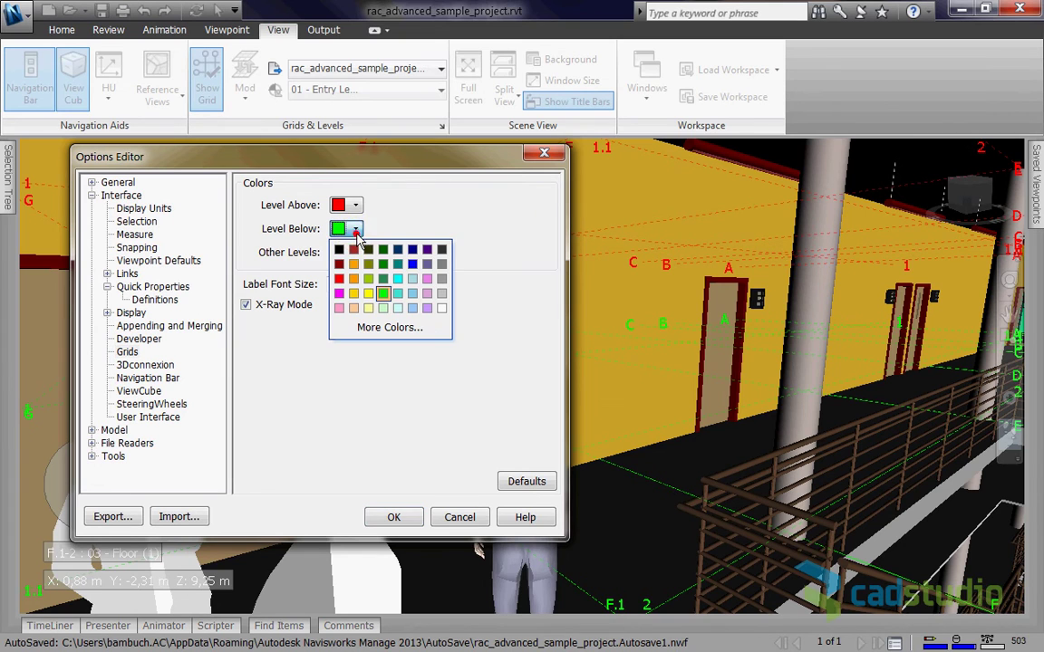
click(356, 233)
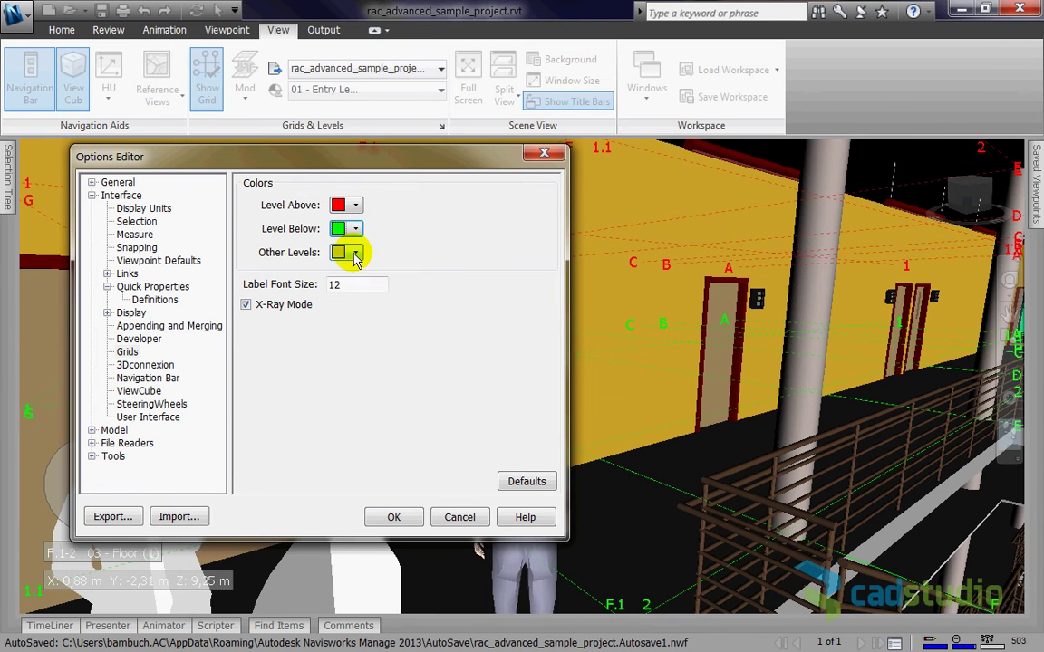
click(356, 255)
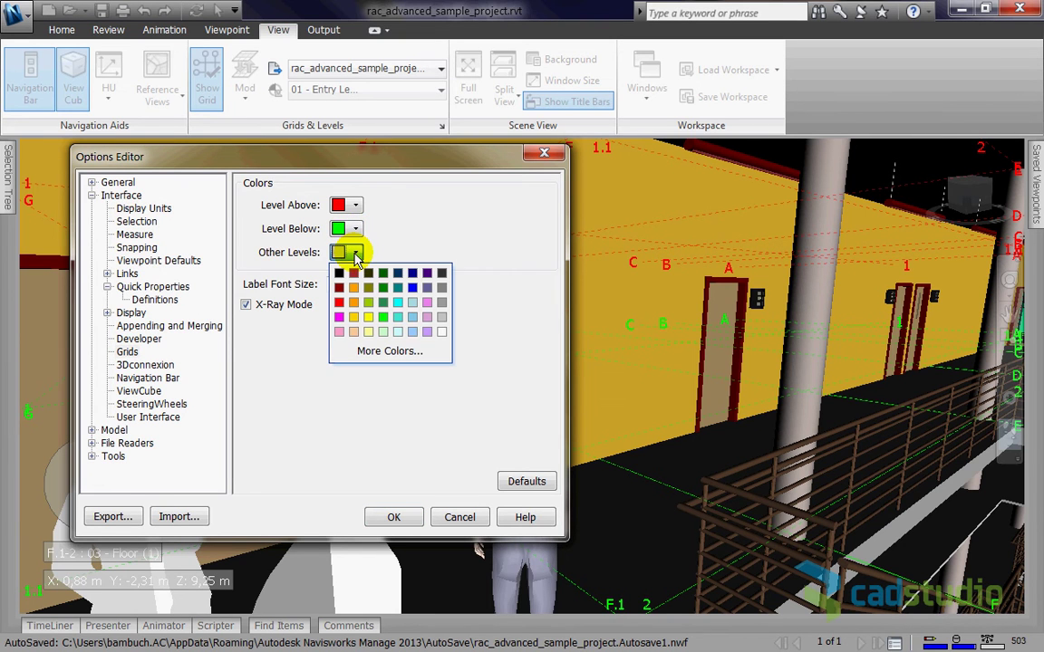
click(355, 253)
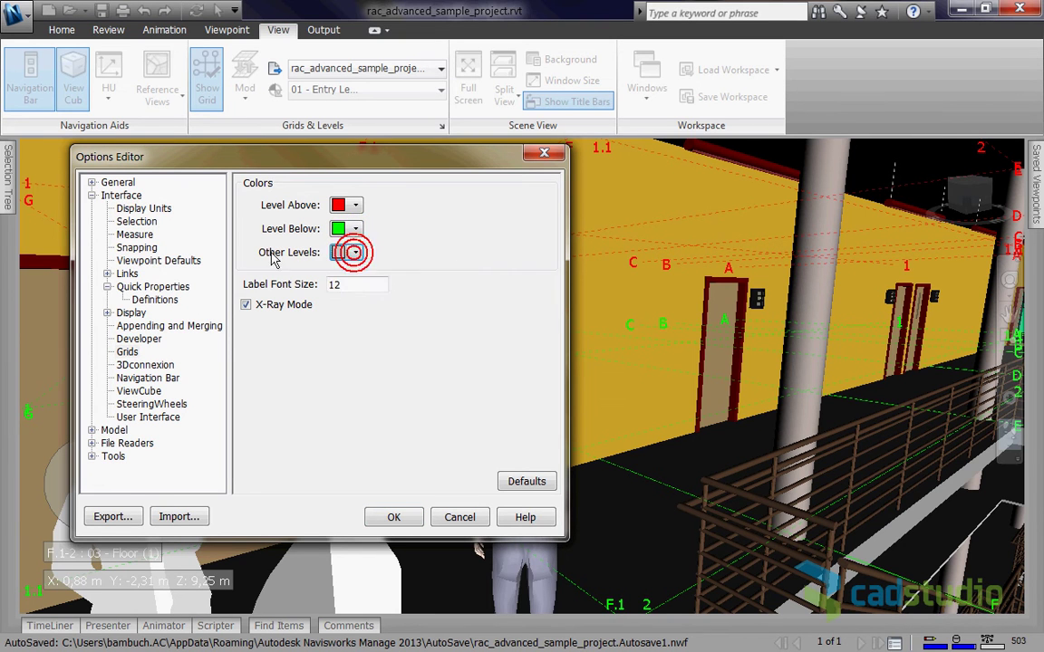
click(247, 305)
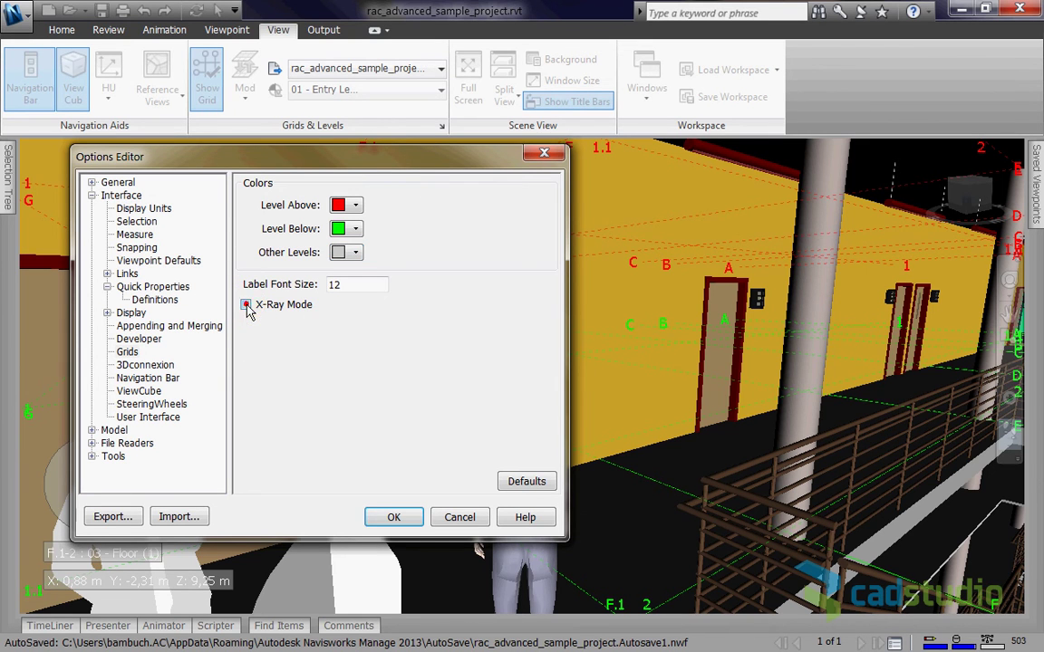
click(408, 518)
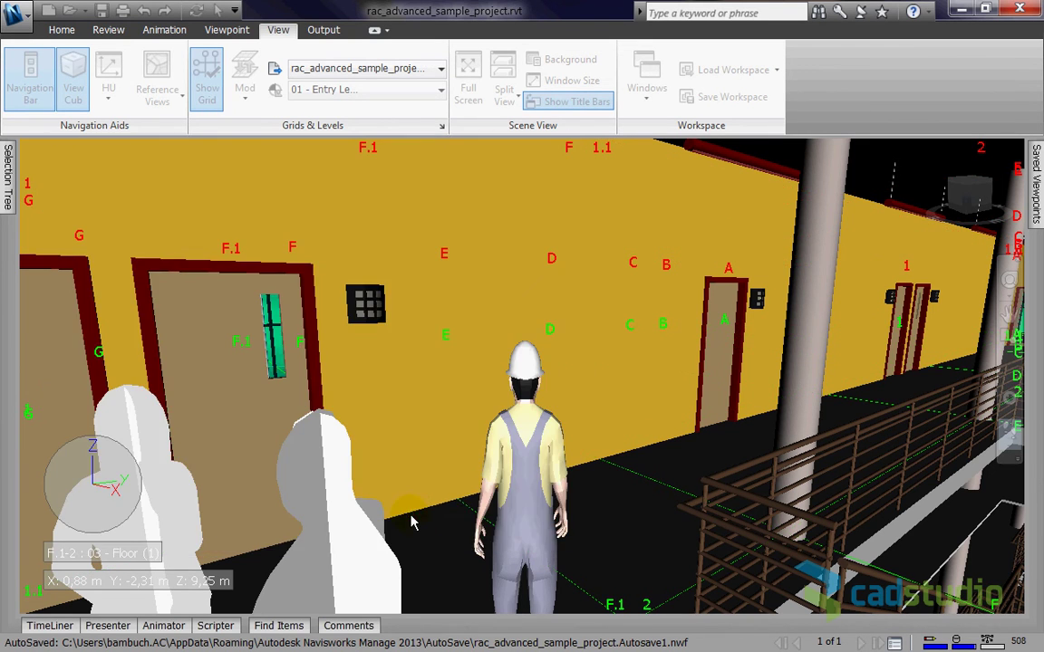
click(442, 127)
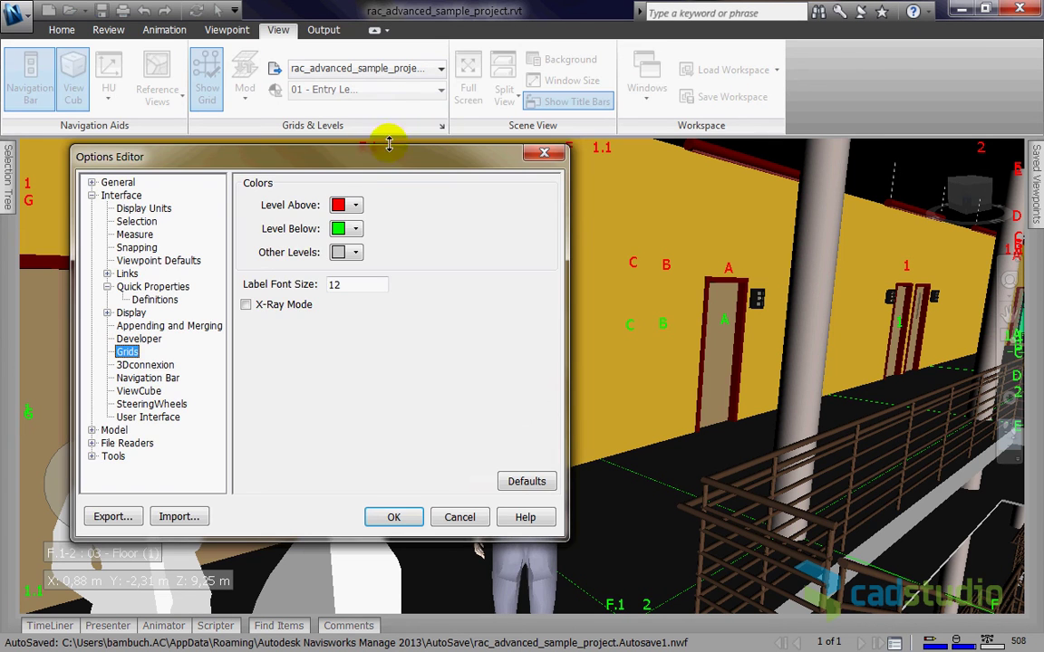
click(247, 306)
click(394, 517)
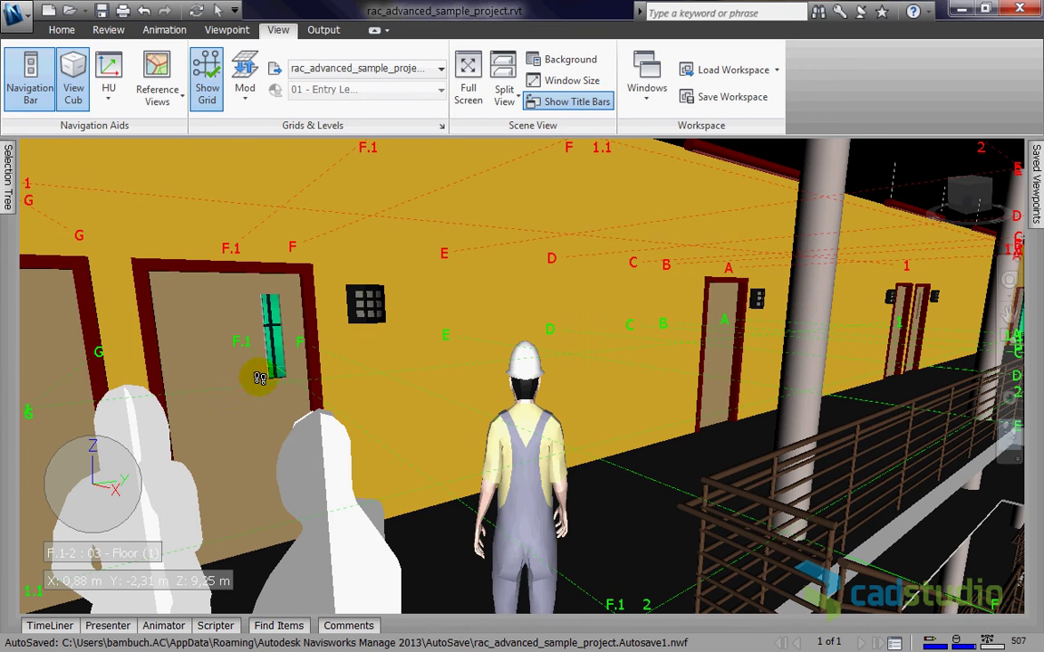
Turn right down the yellow corridor toward the balcony, reaching X 0,58 m, Y -2,04 m
drag(460, 472, 626, 467)
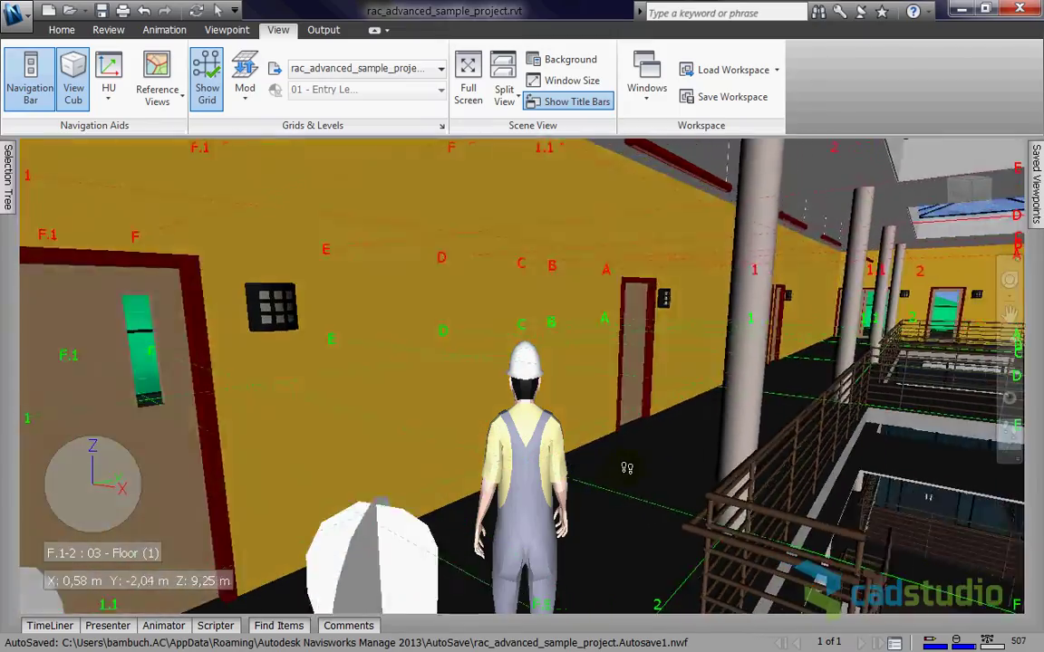